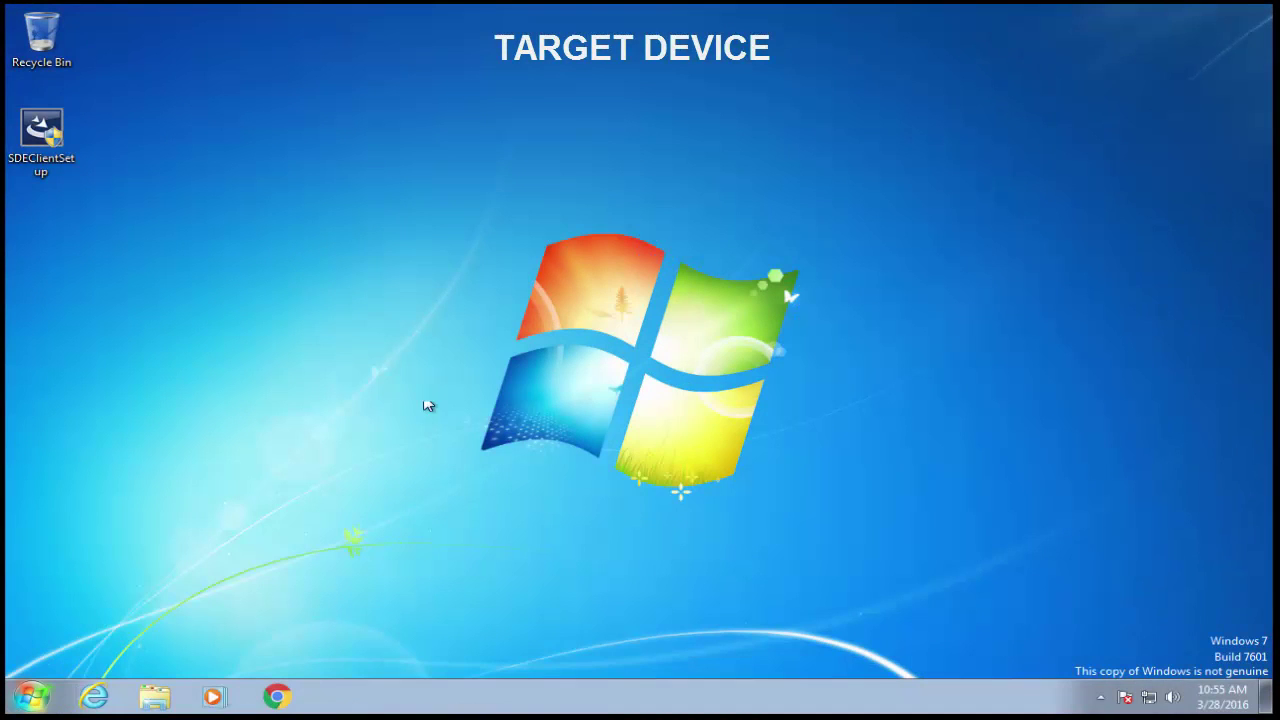
# - Run the SmartDeploy Client installer, accept the licence, and install it against server ConsoleHost
pyautogui.doubleClick(28, 136)
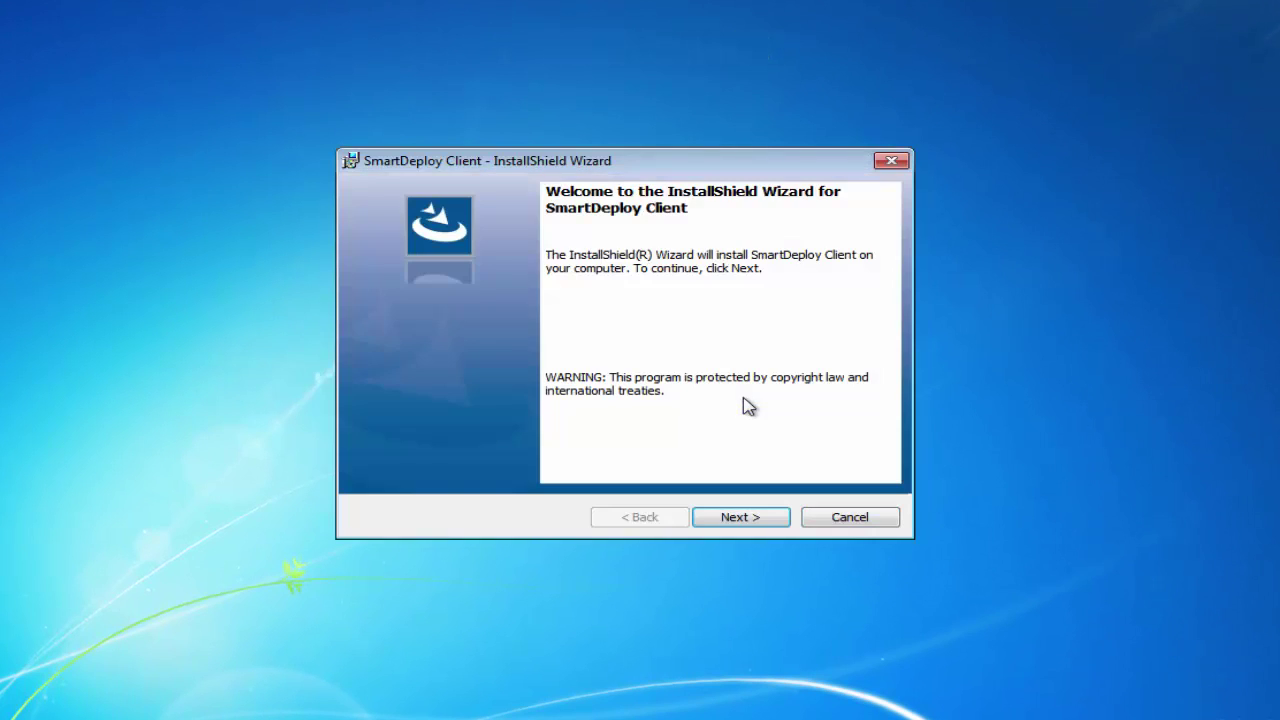
pyautogui.click(775, 526)
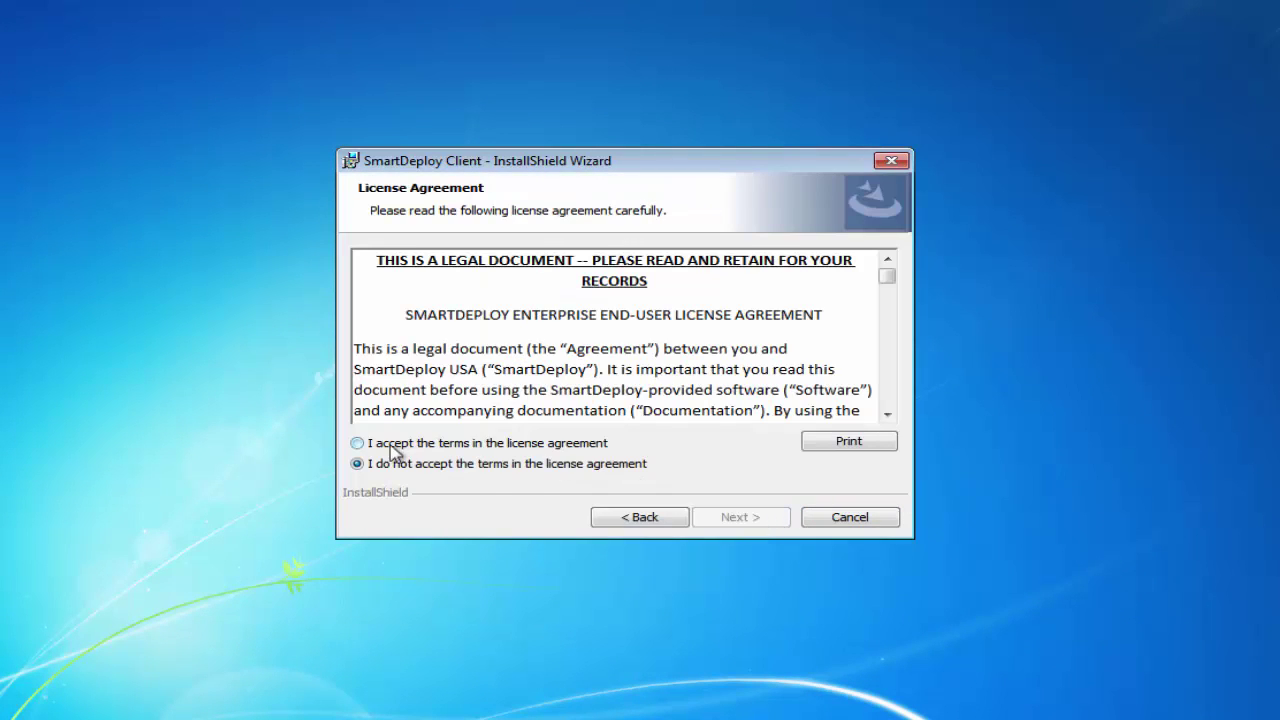
pyautogui.click(359, 444)
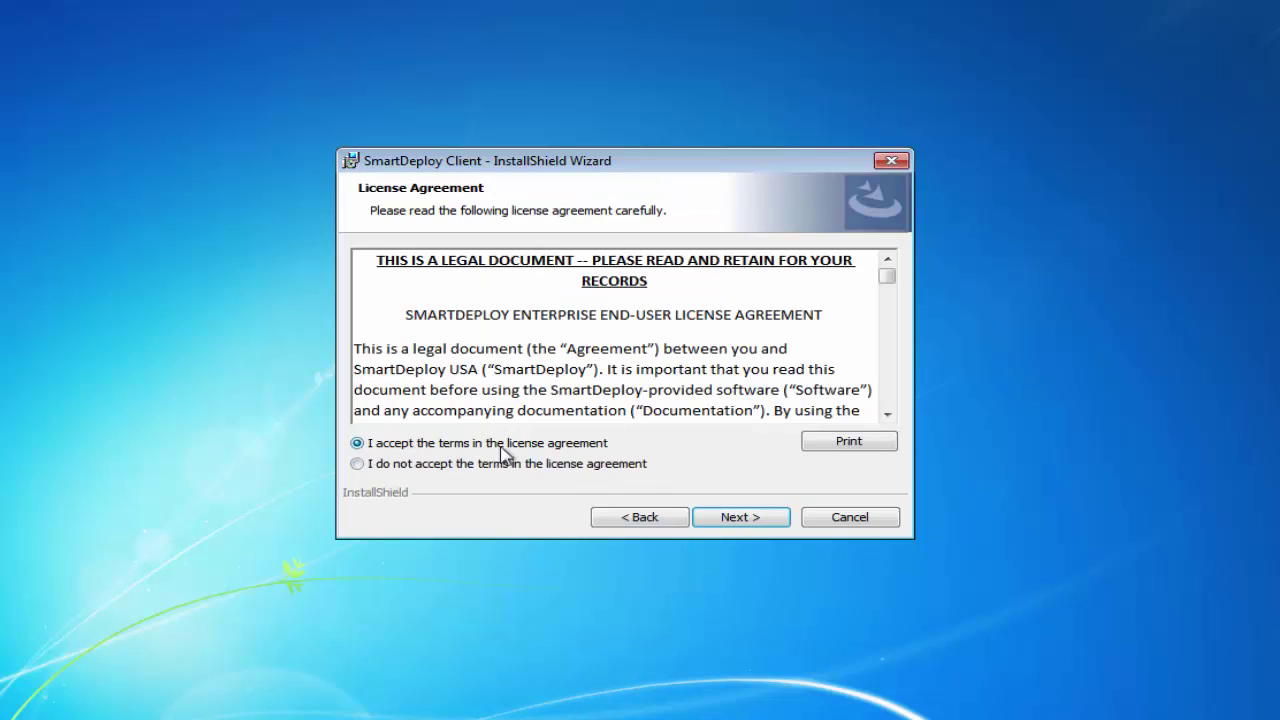
pyautogui.click(755, 529)
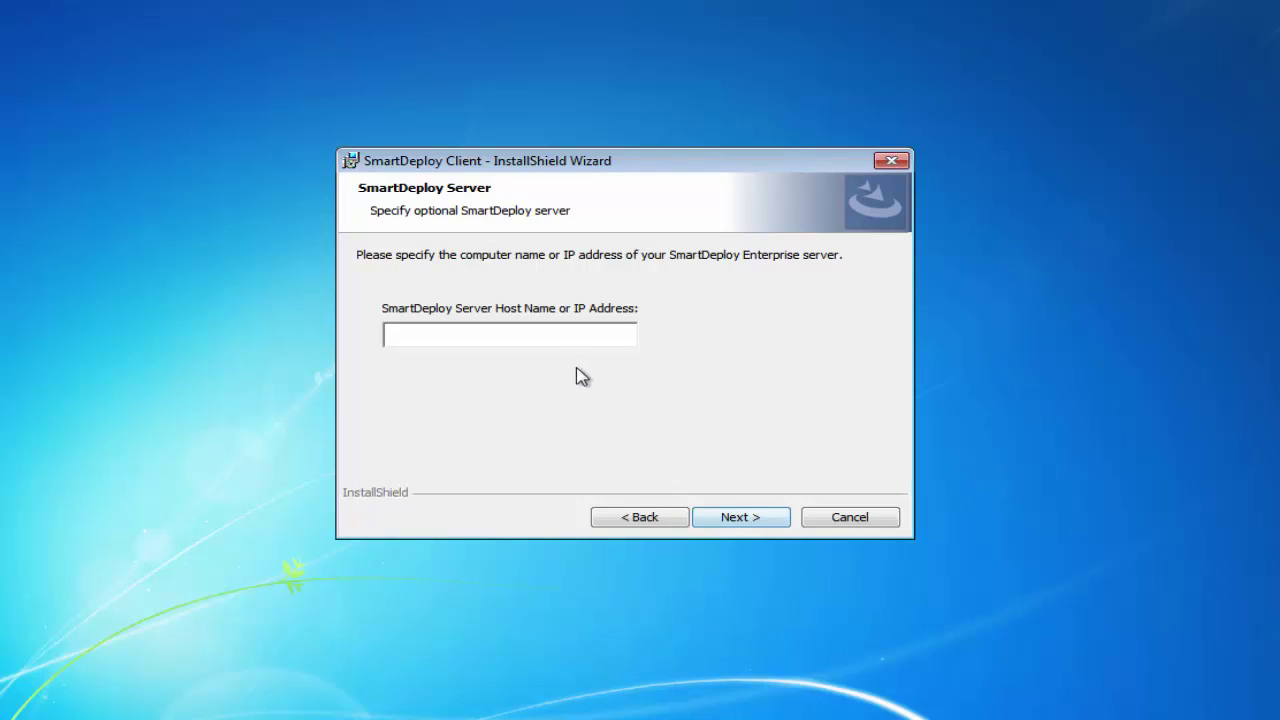
pyautogui.click(560, 334)
pyautogui.write('ConsoleHost')
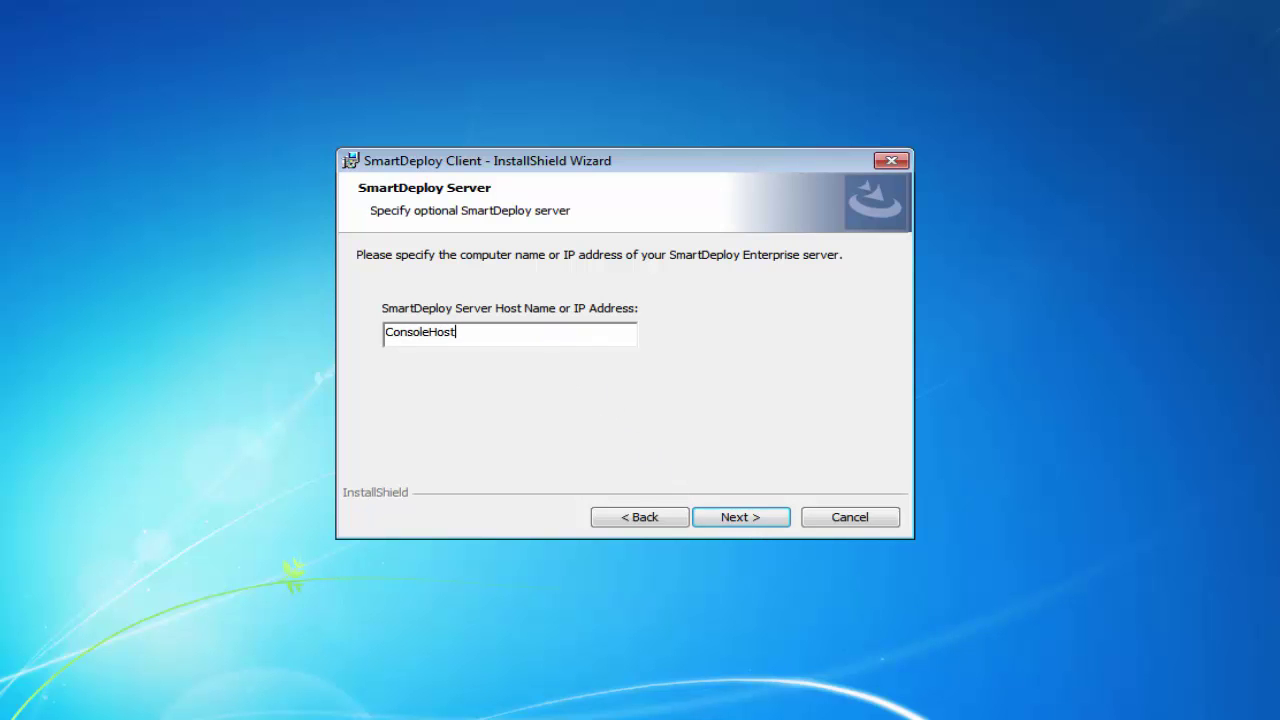
pyautogui.click(765, 524)
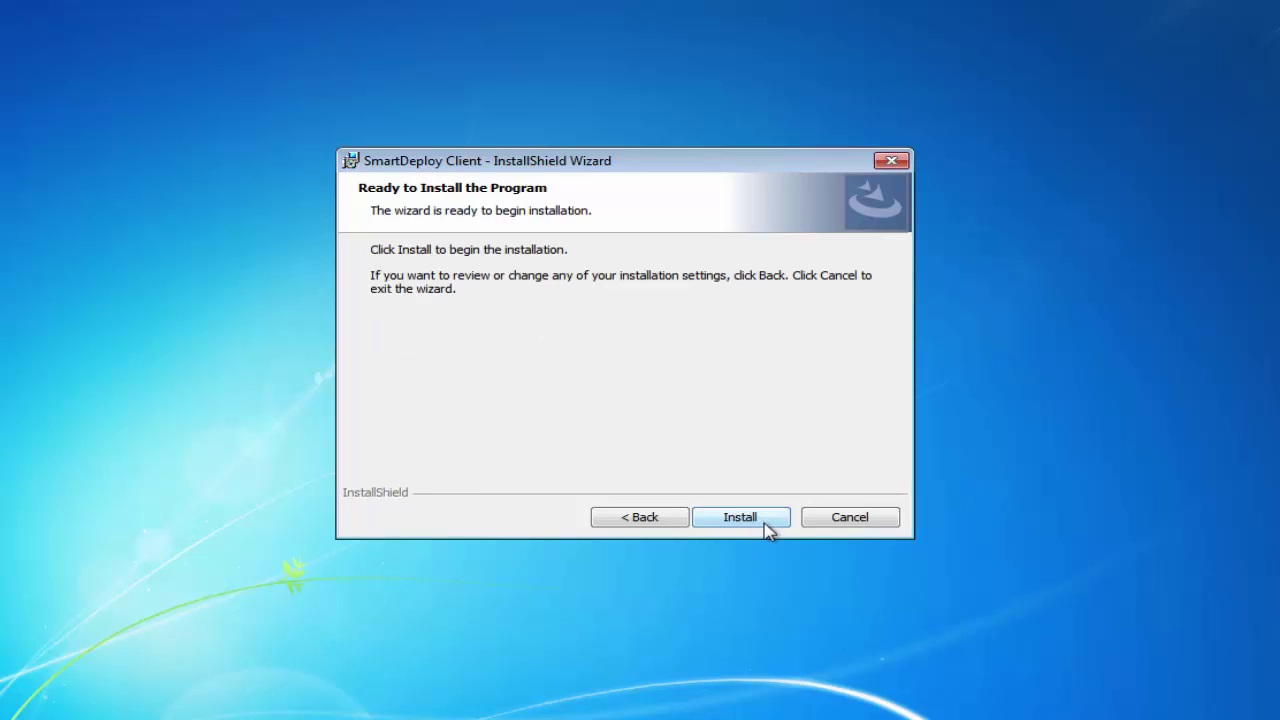
pyautogui.click(766, 524)
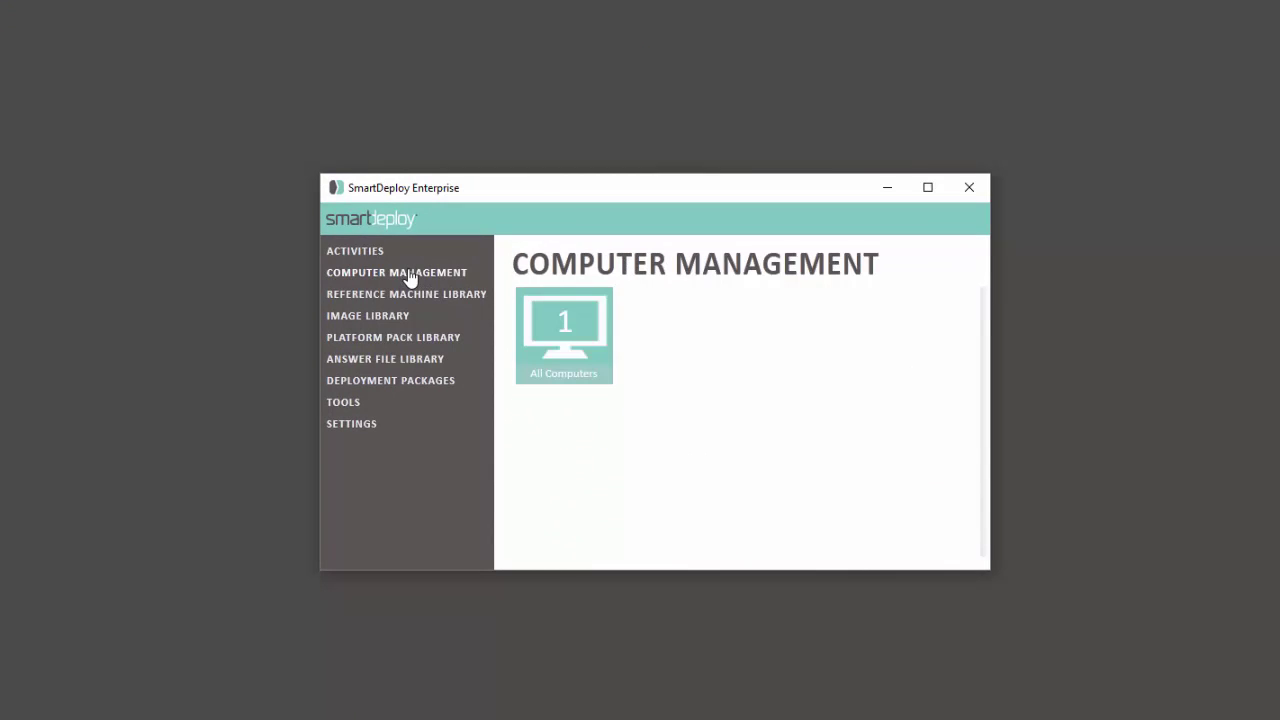
# - Open the All Computers list to confirm DEMO-PC is a managed computer
pyautogui.click(578, 345)
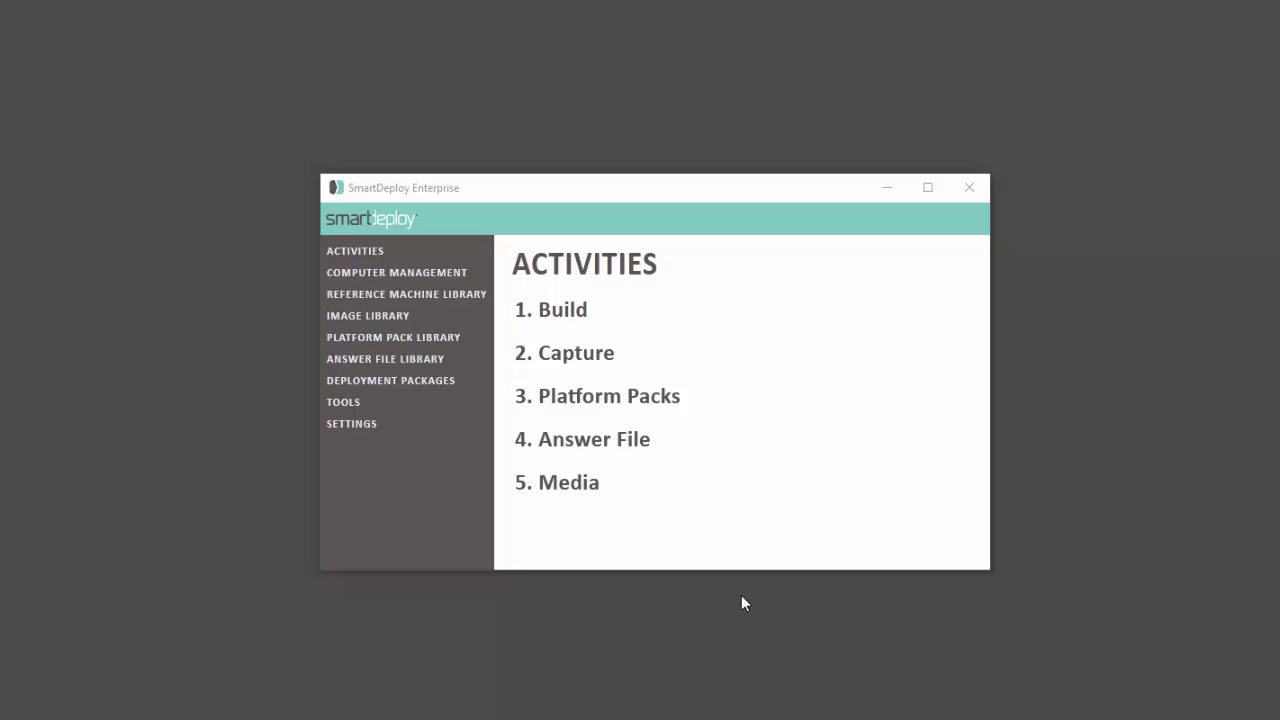
# - Start a new deployment package in the Media Wizard, keeping all platform packs selected
pyautogui.click(447, 386)
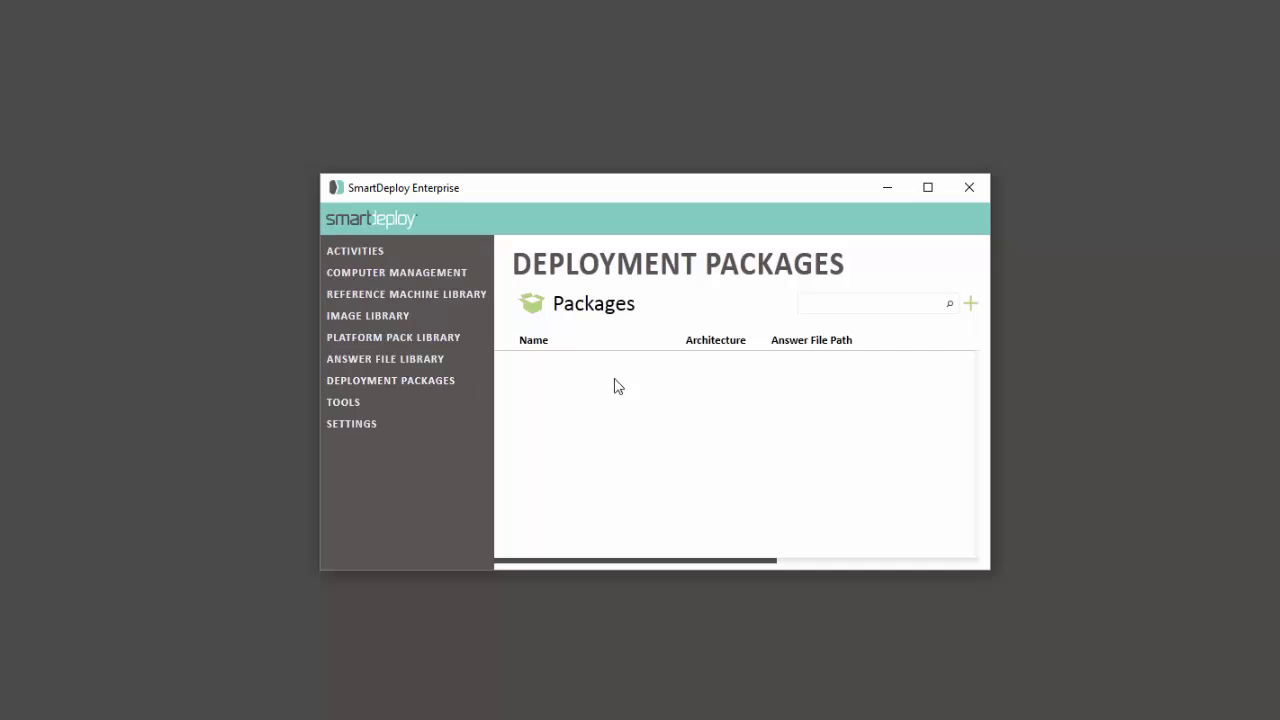
pyautogui.click(970, 313)
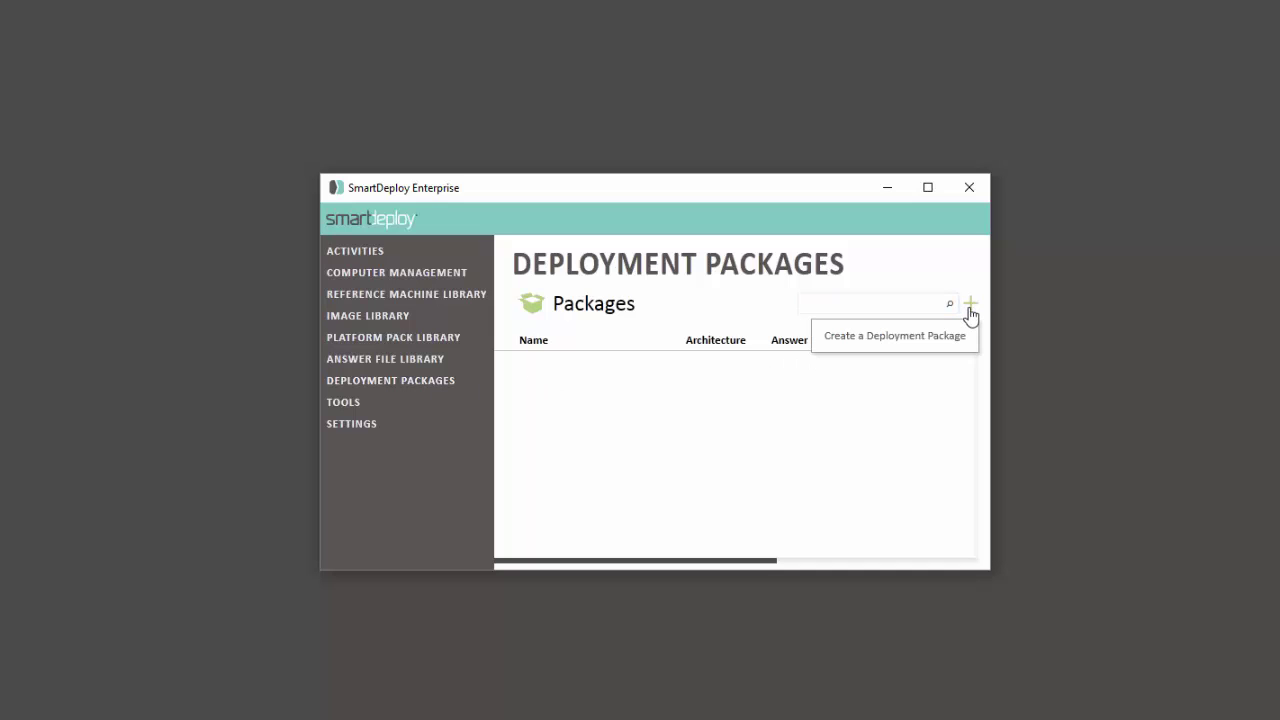
pyautogui.click(966, 343)
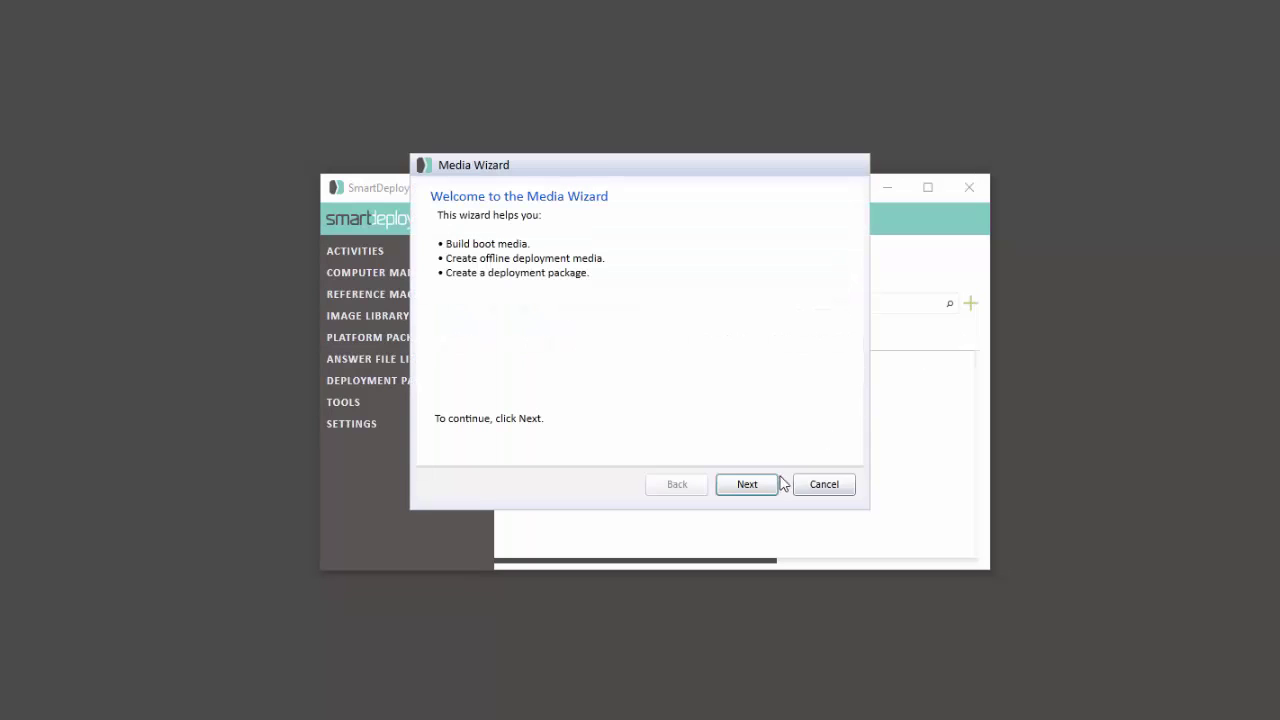
pyautogui.click(765, 490)
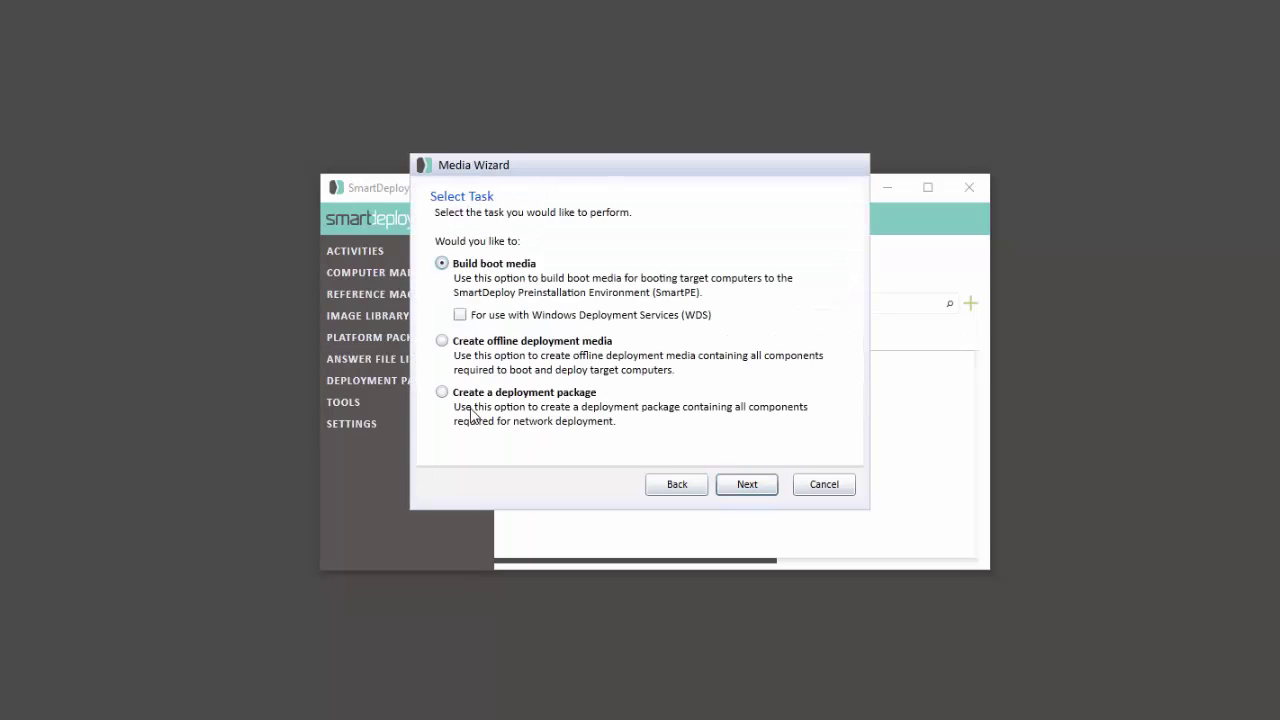
pyautogui.click(442, 392)
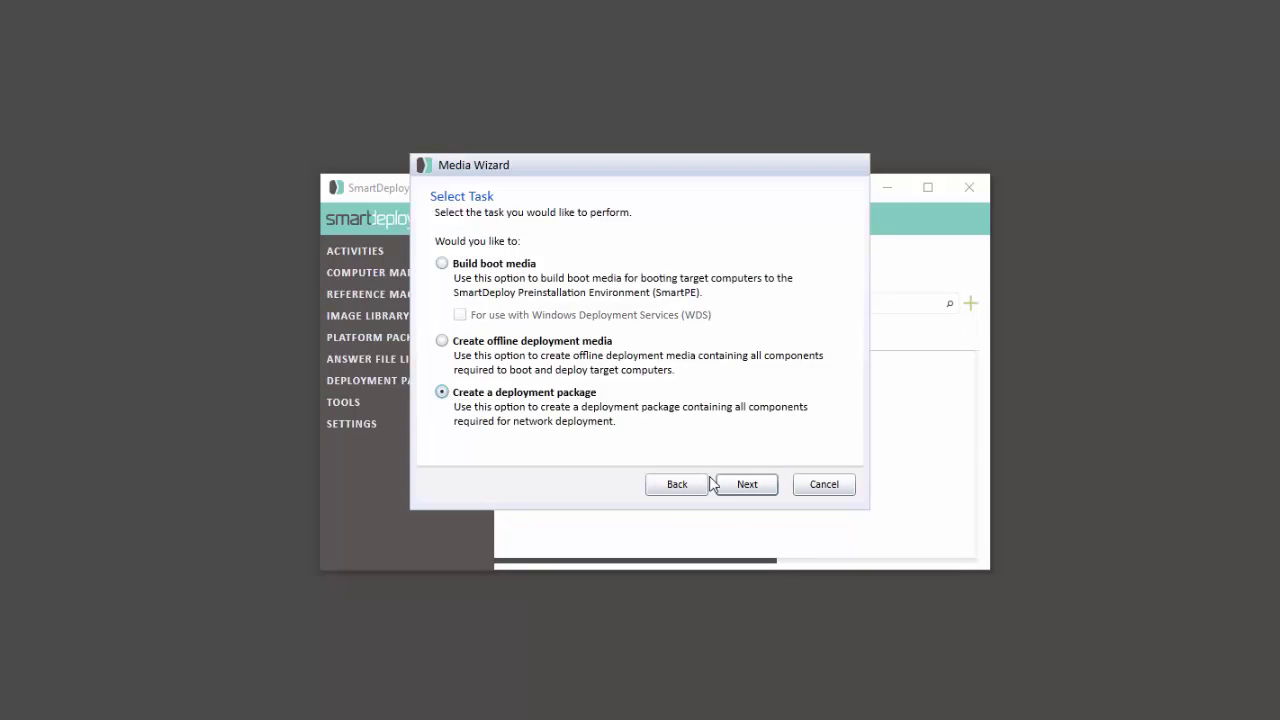
pyautogui.click(759, 494)
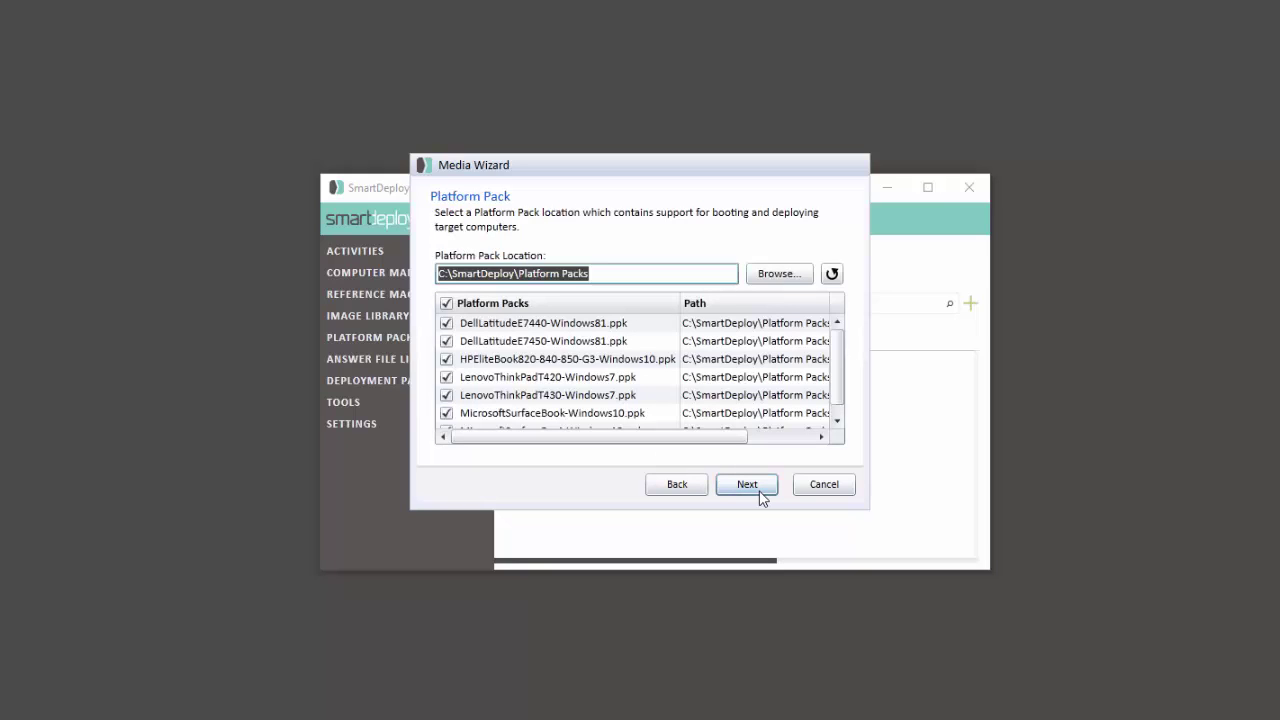
pyautogui.click(759, 491)
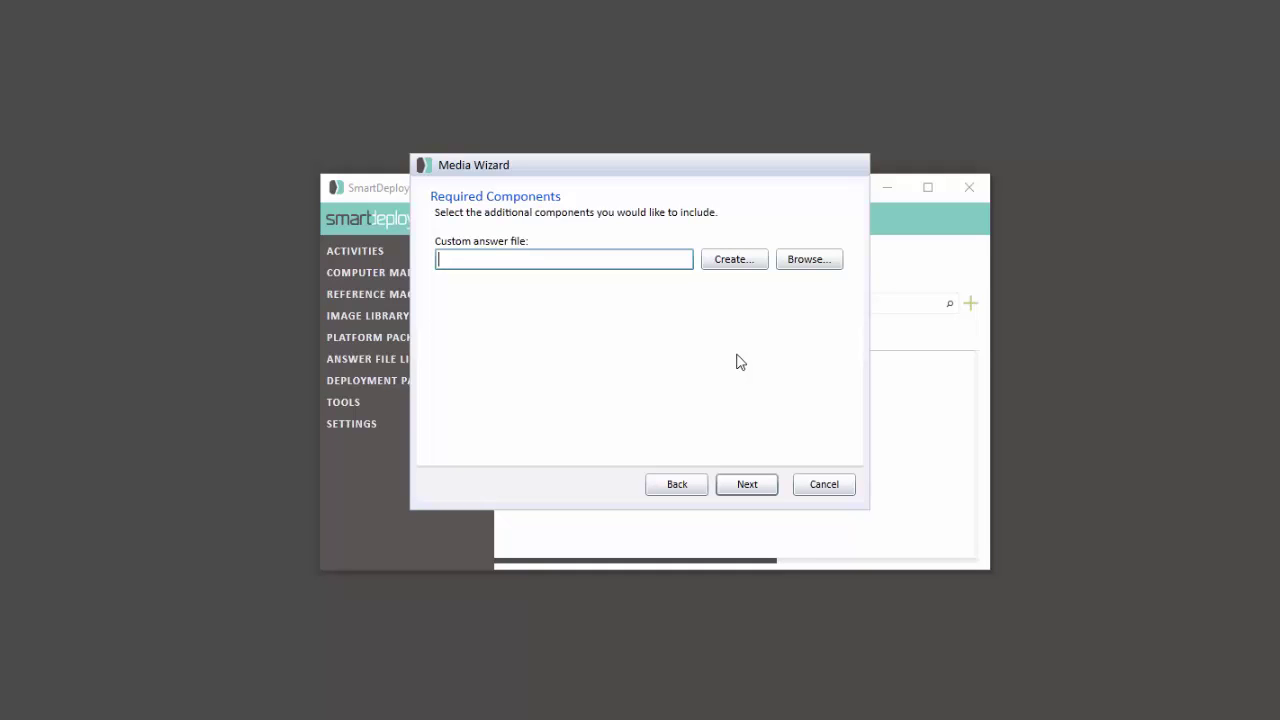
# - Create a new answer file whose advanced options install the Enterprise Client with console server ConsoleHost
pyautogui.click(735, 265)
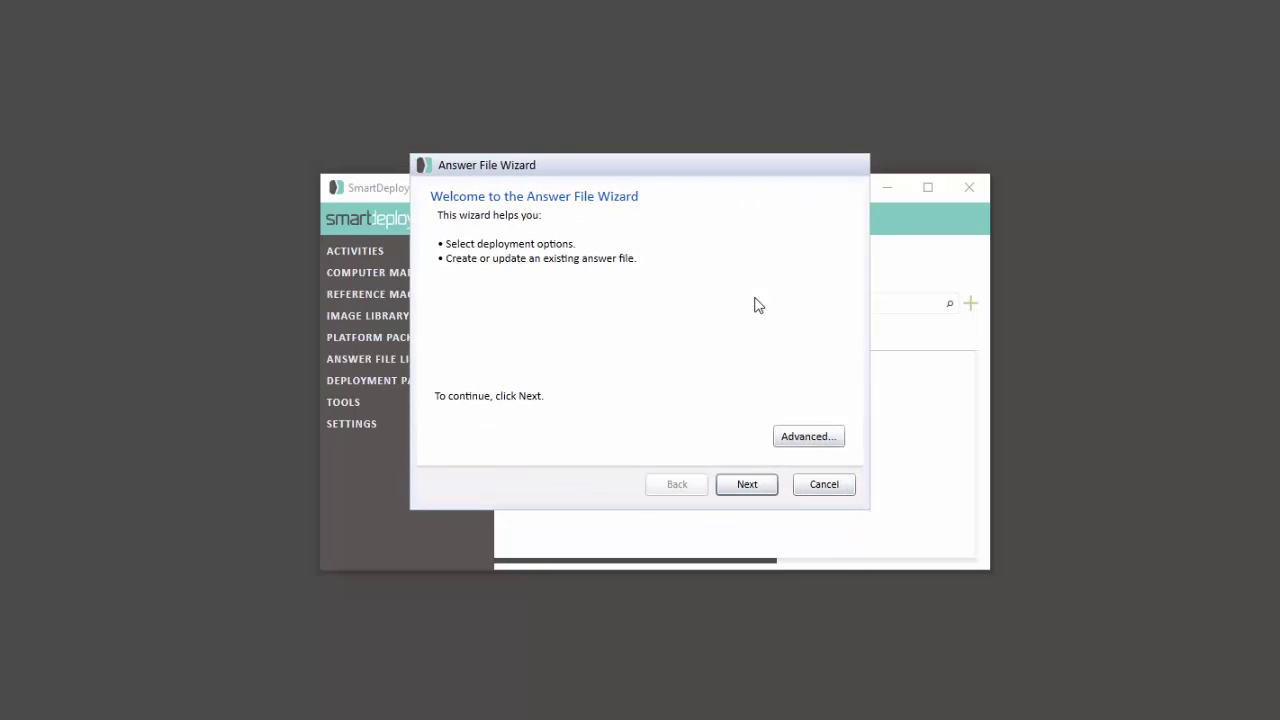
pyautogui.click(814, 437)
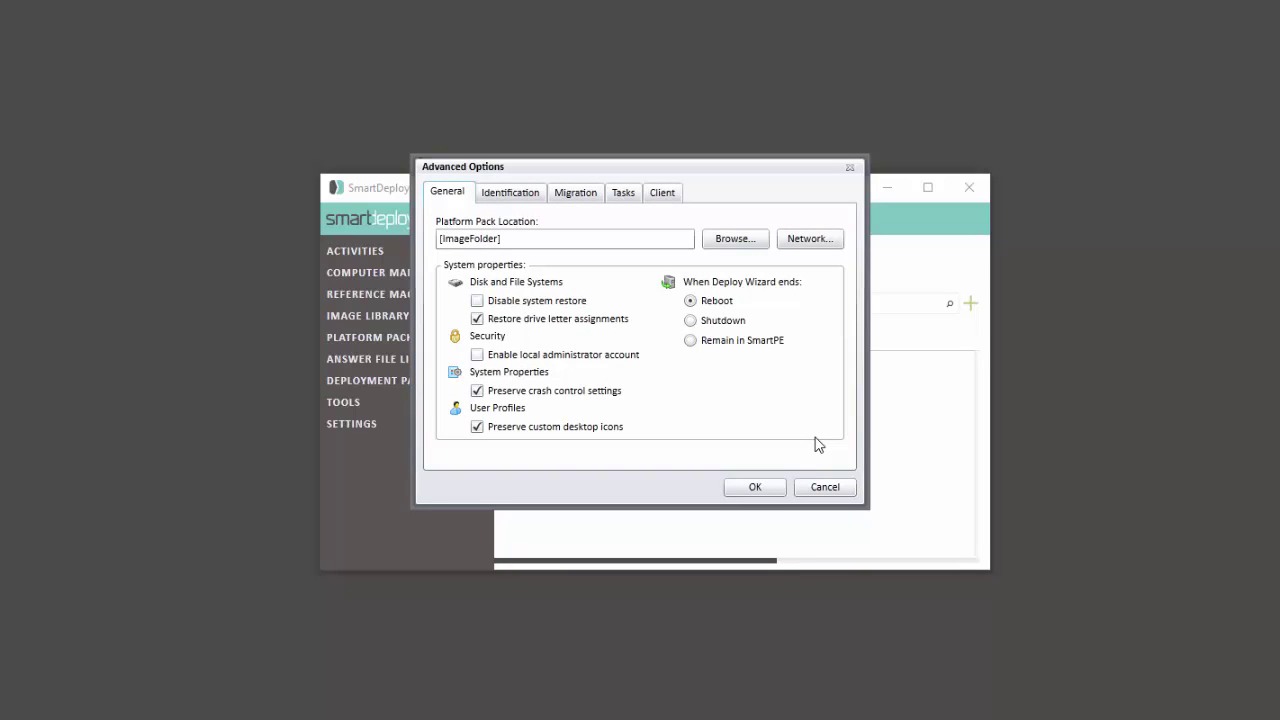
pyautogui.click(668, 195)
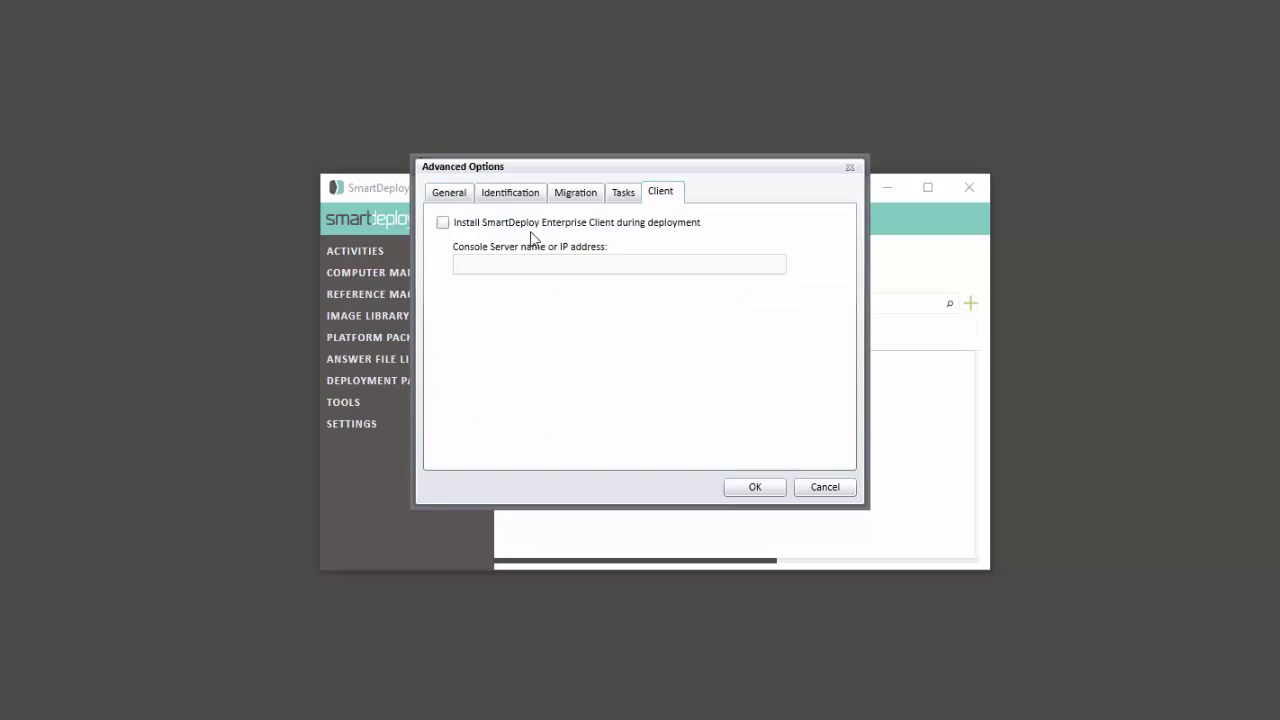
pyautogui.click(443, 222)
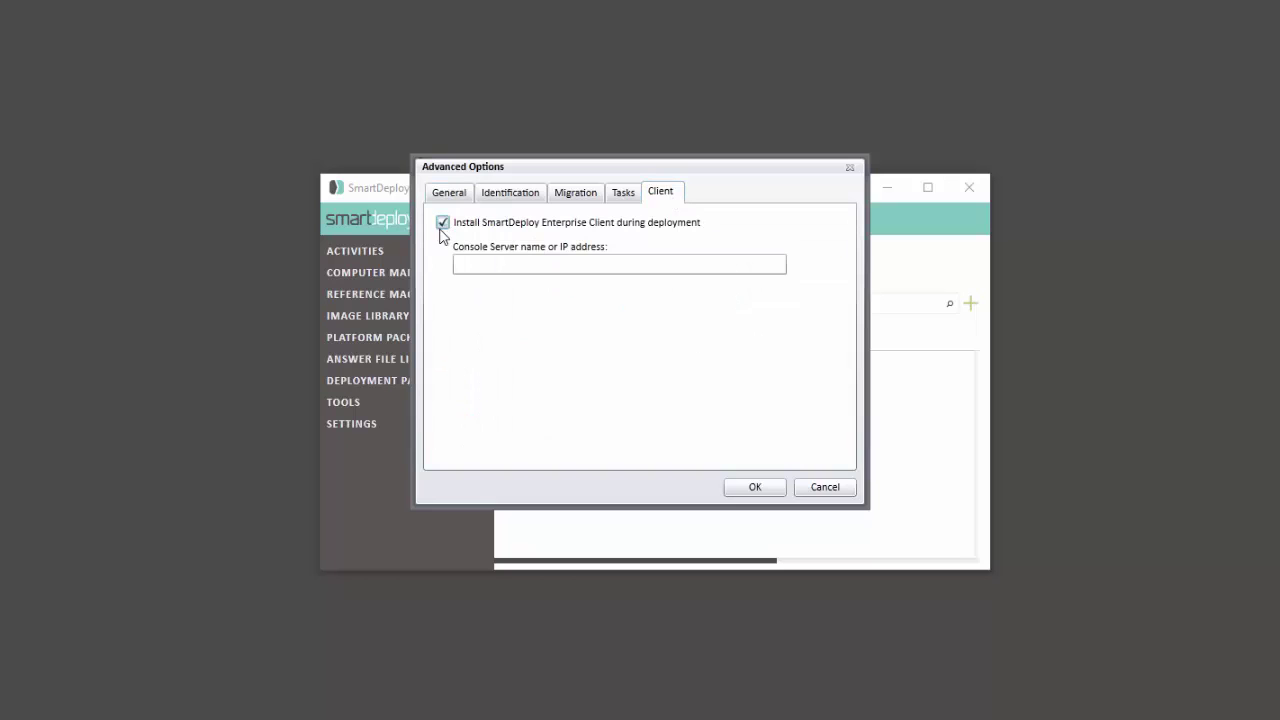
pyautogui.click(503, 264)
pyautogui.write('C')
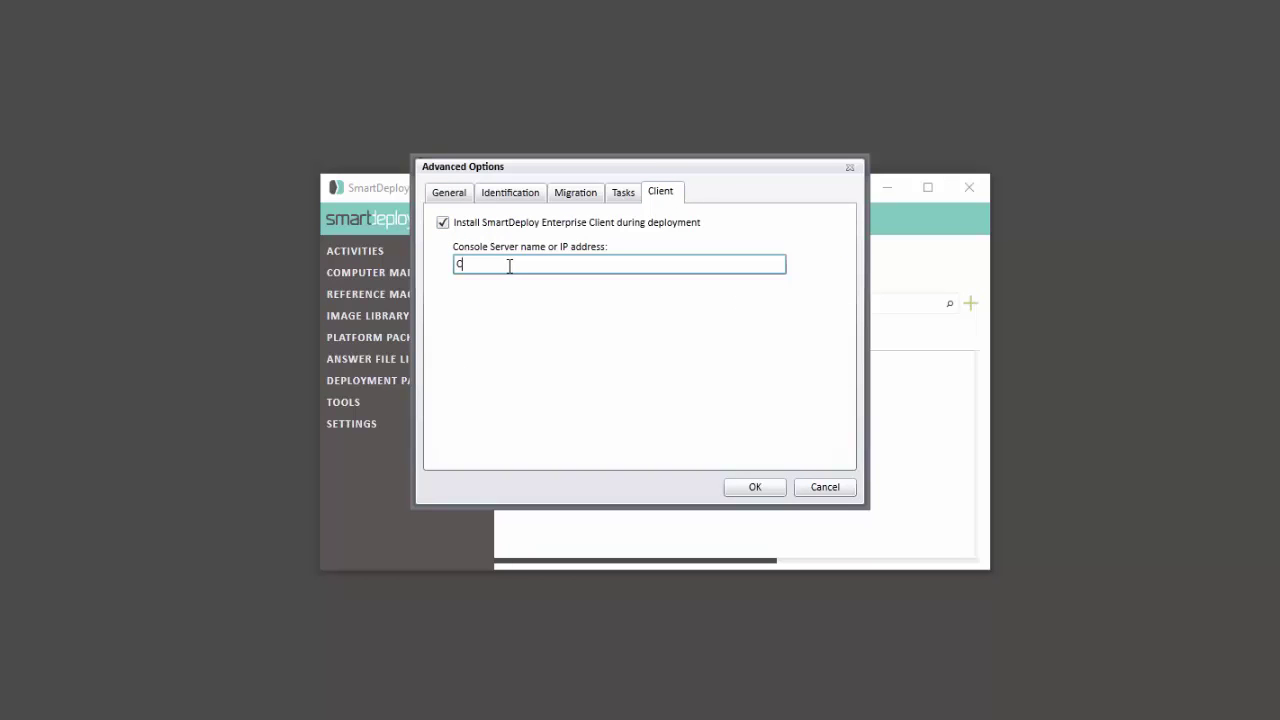
pyautogui.write('onsoleHost')
pyautogui.click(753, 487)
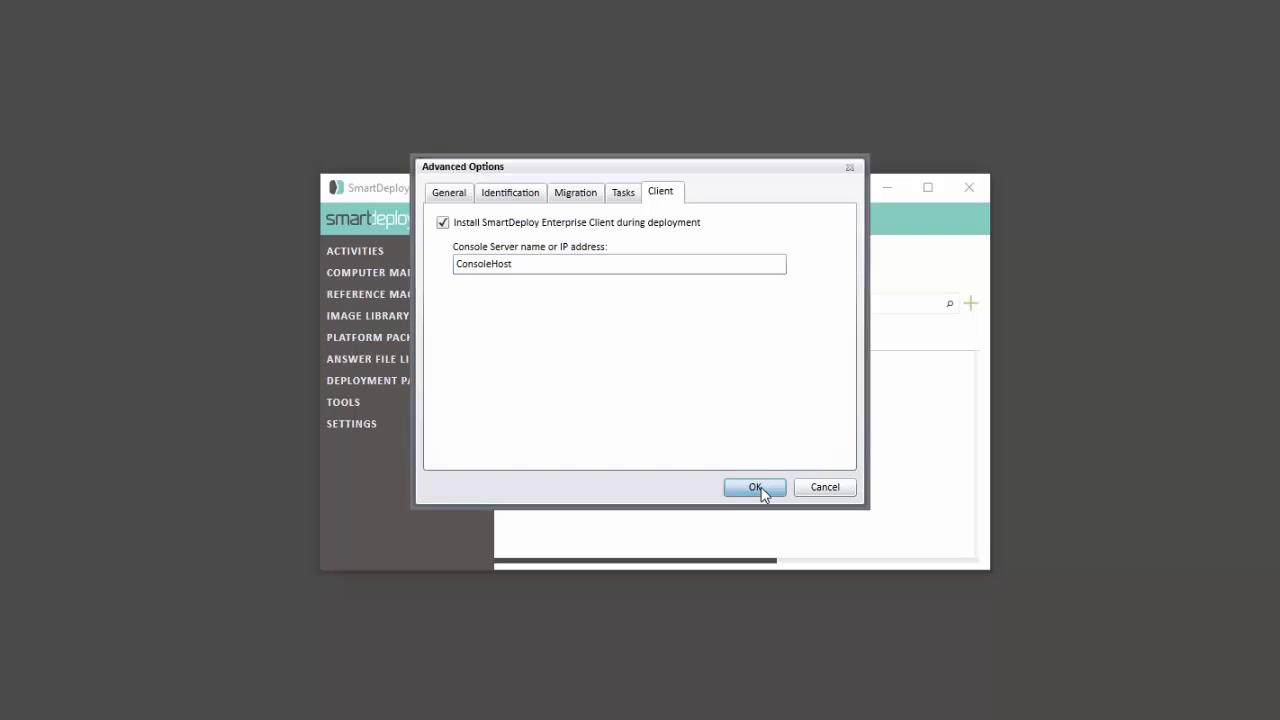
# - Choose Windows 8.1 x64 2.wim from the Images folder as the image to deploy
pyautogui.click(748, 485)
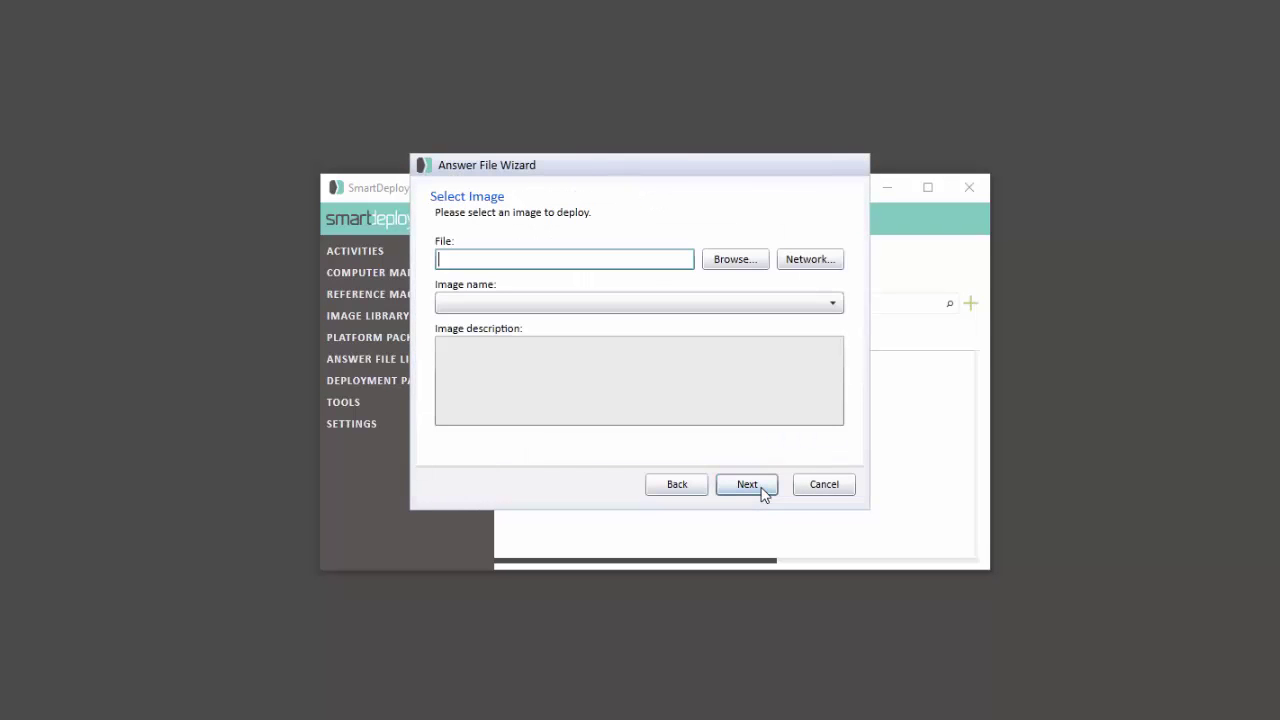
pyautogui.click(738, 265)
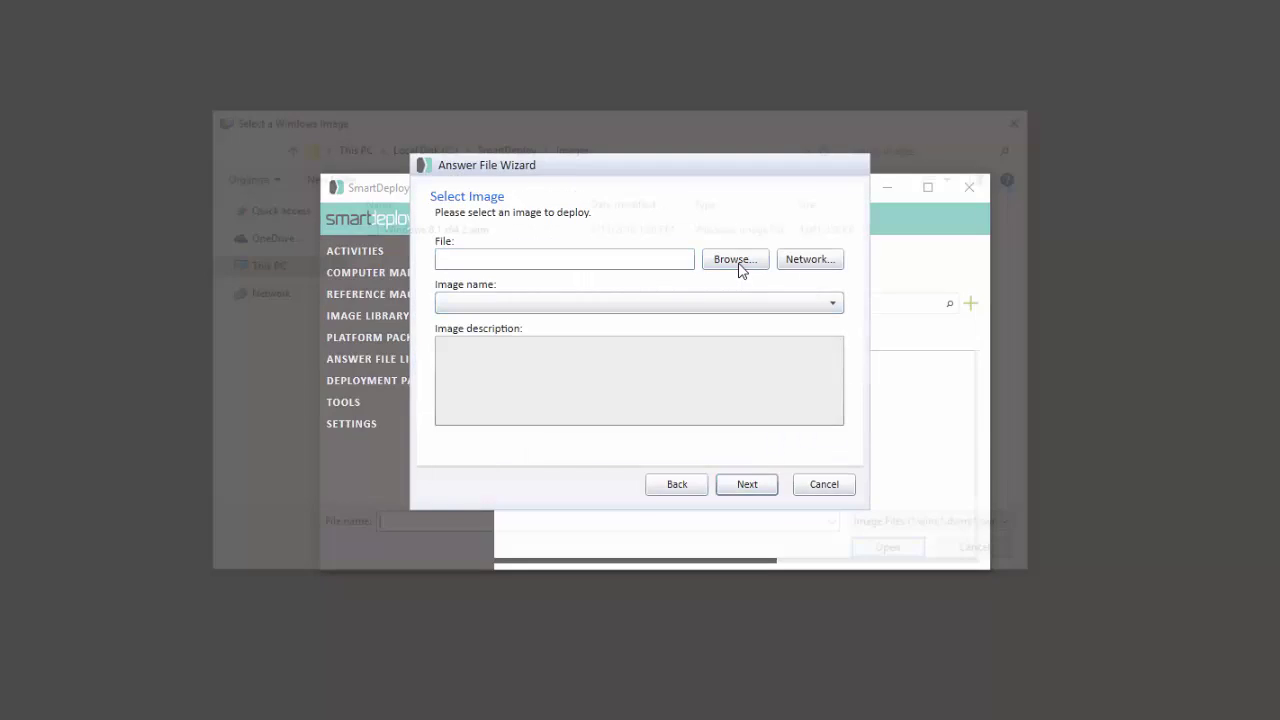
pyautogui.click(564, 230)
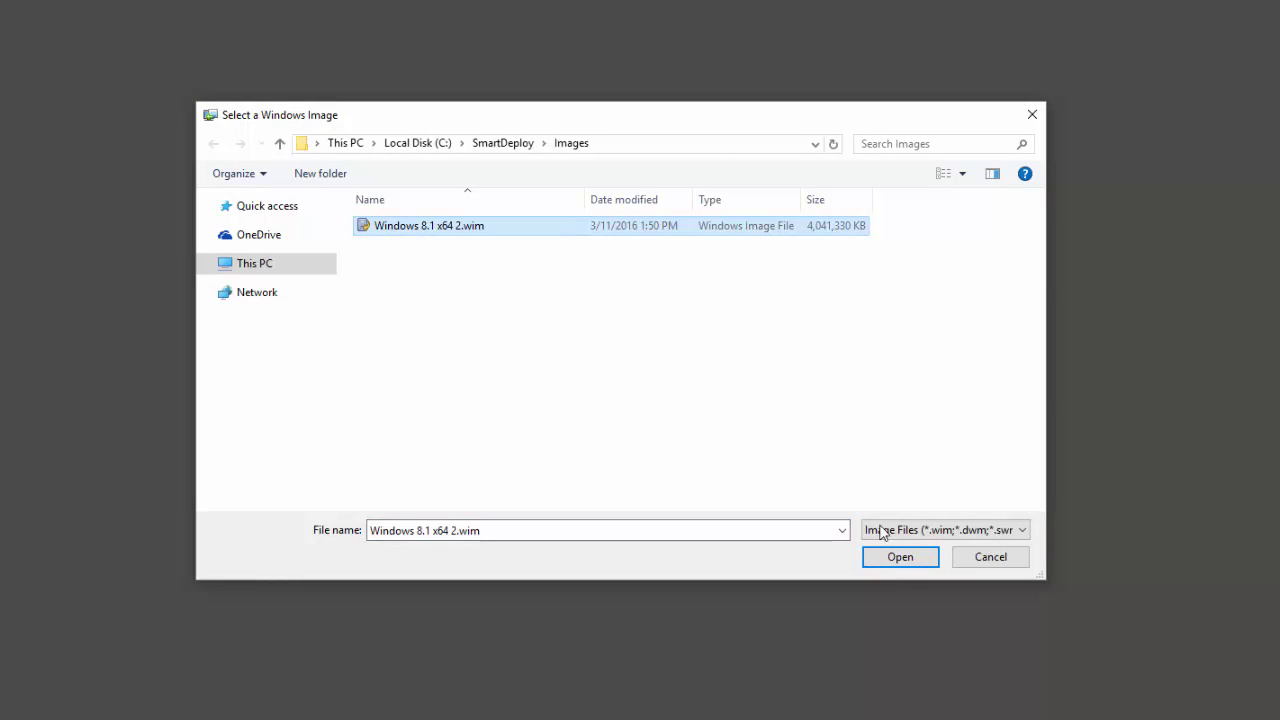
pyautogui.click(911, 560)
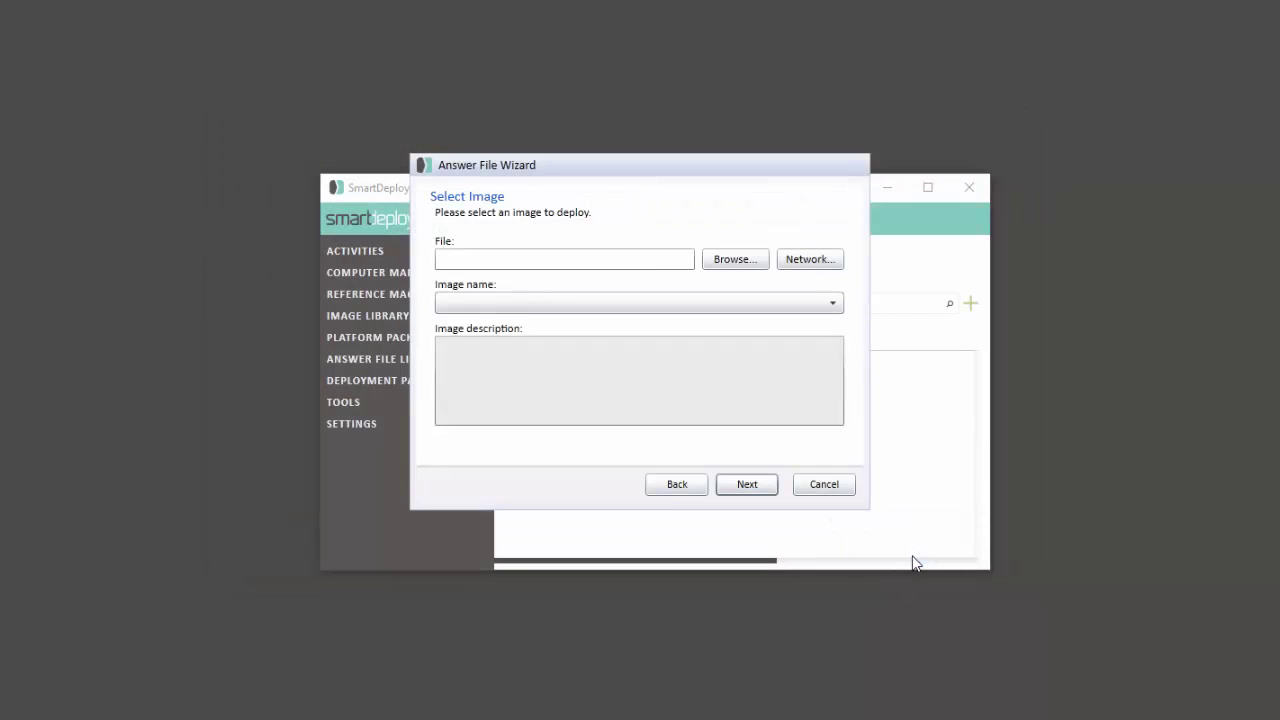
pyautogui.click(766, 487)
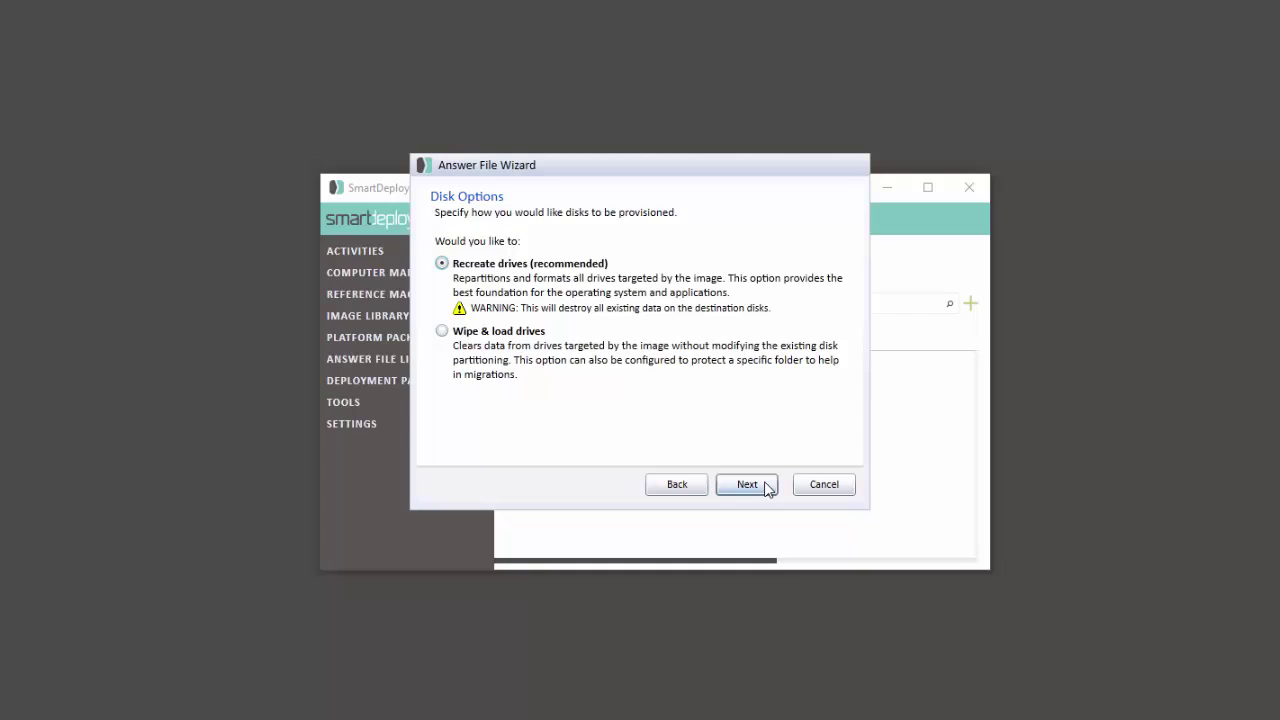
# - Keep Recreate drives, leave the product key blank, and enter user Demo with organization SmartDeploy
pyautogui.click(767, 487)
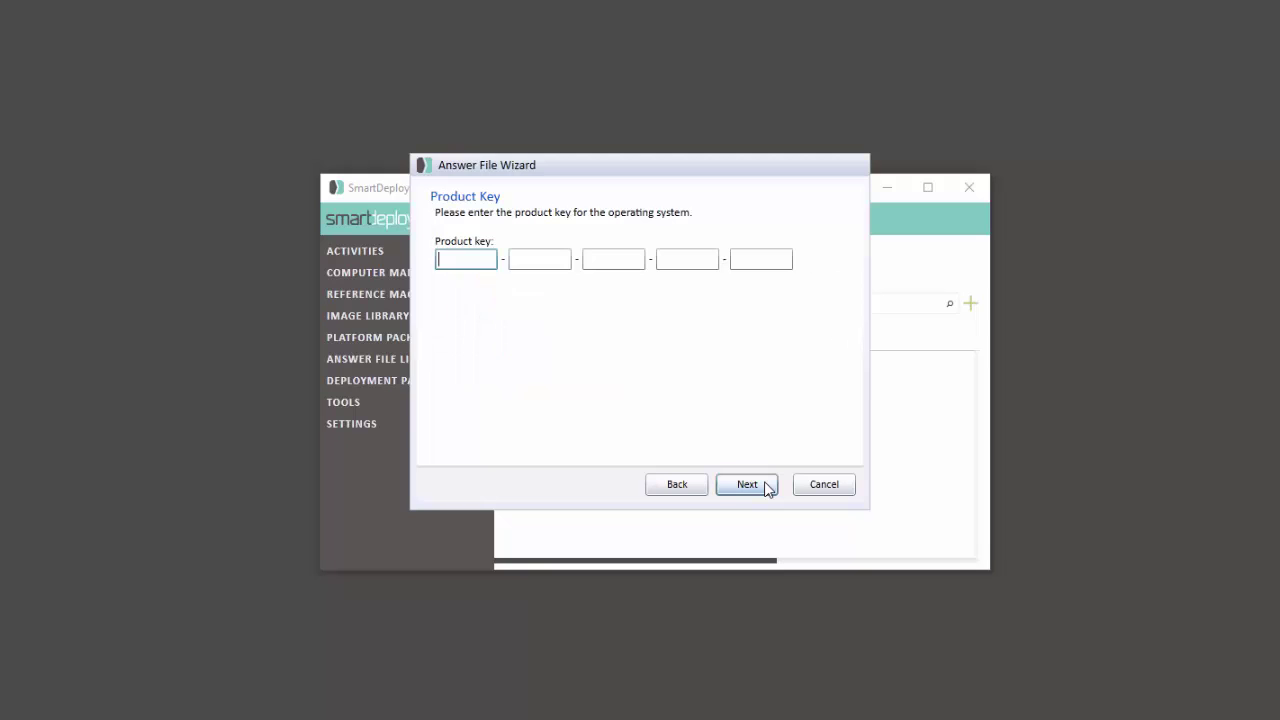
pyautogui.click(767, 487)
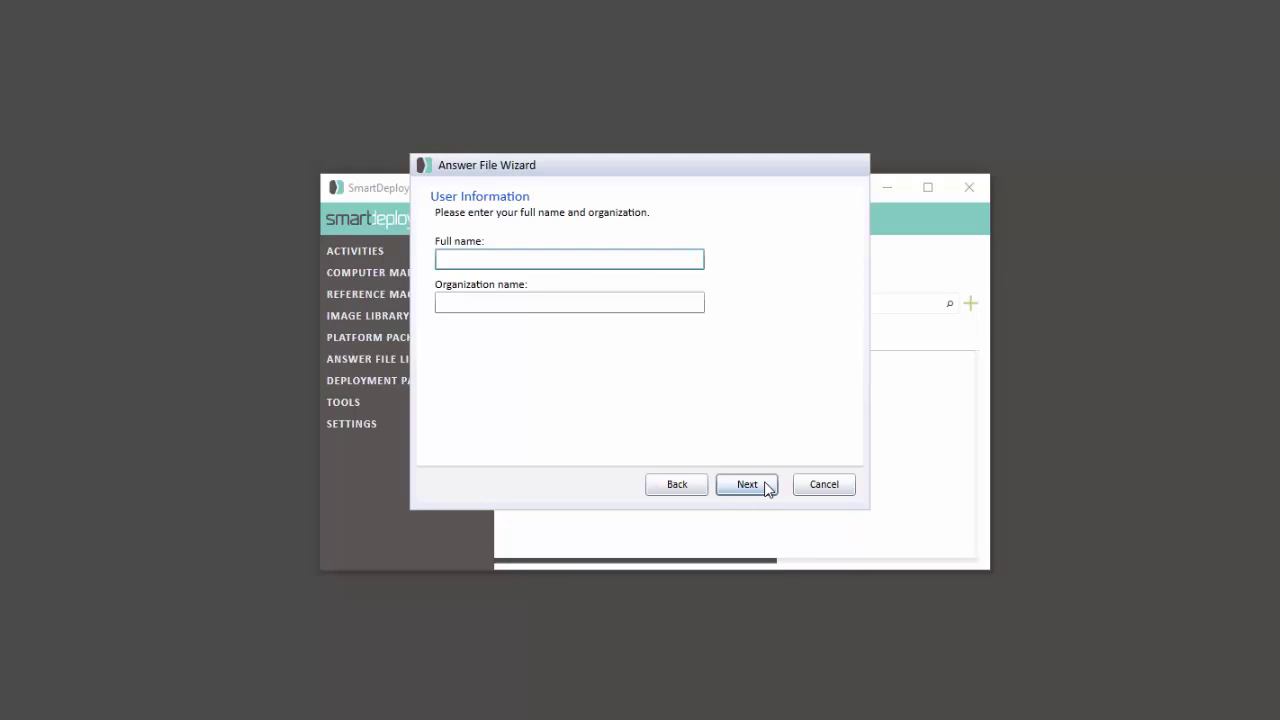
pyautogui.write('Demo')
pyautogui.press('Tab')
pyautogui.write('SmartDeploy')
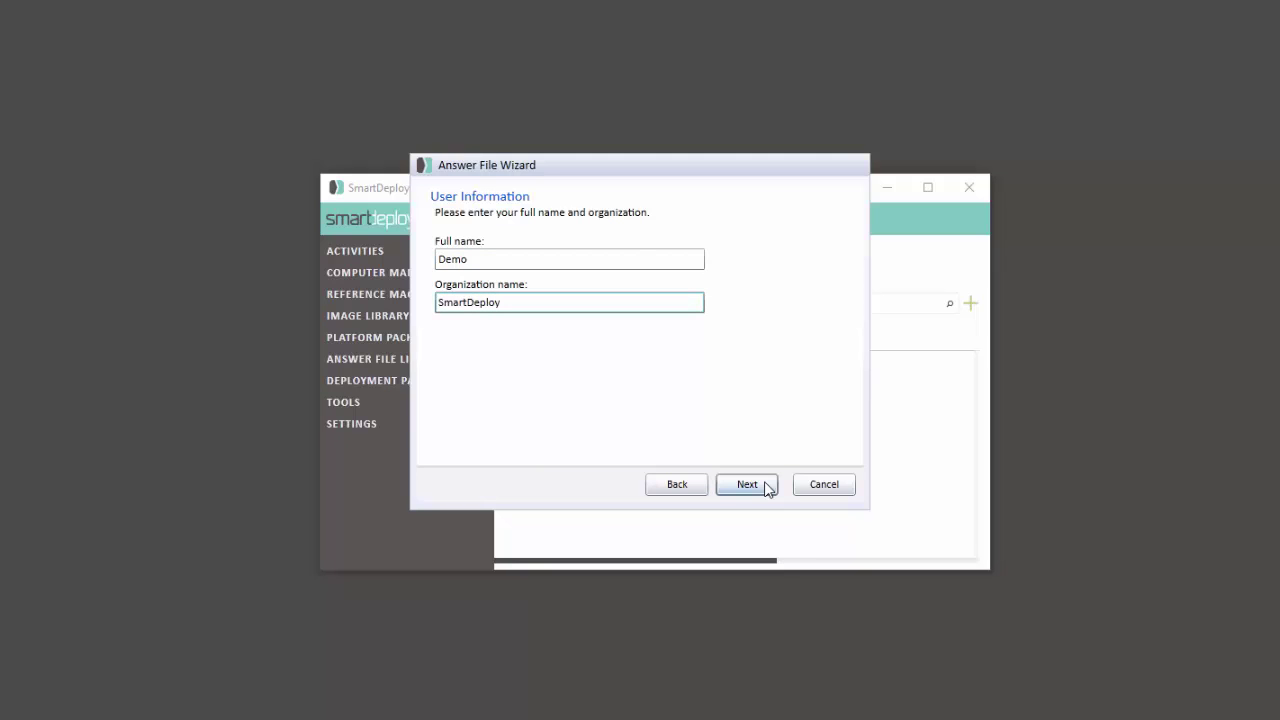
pyautogui.click(766, 487)
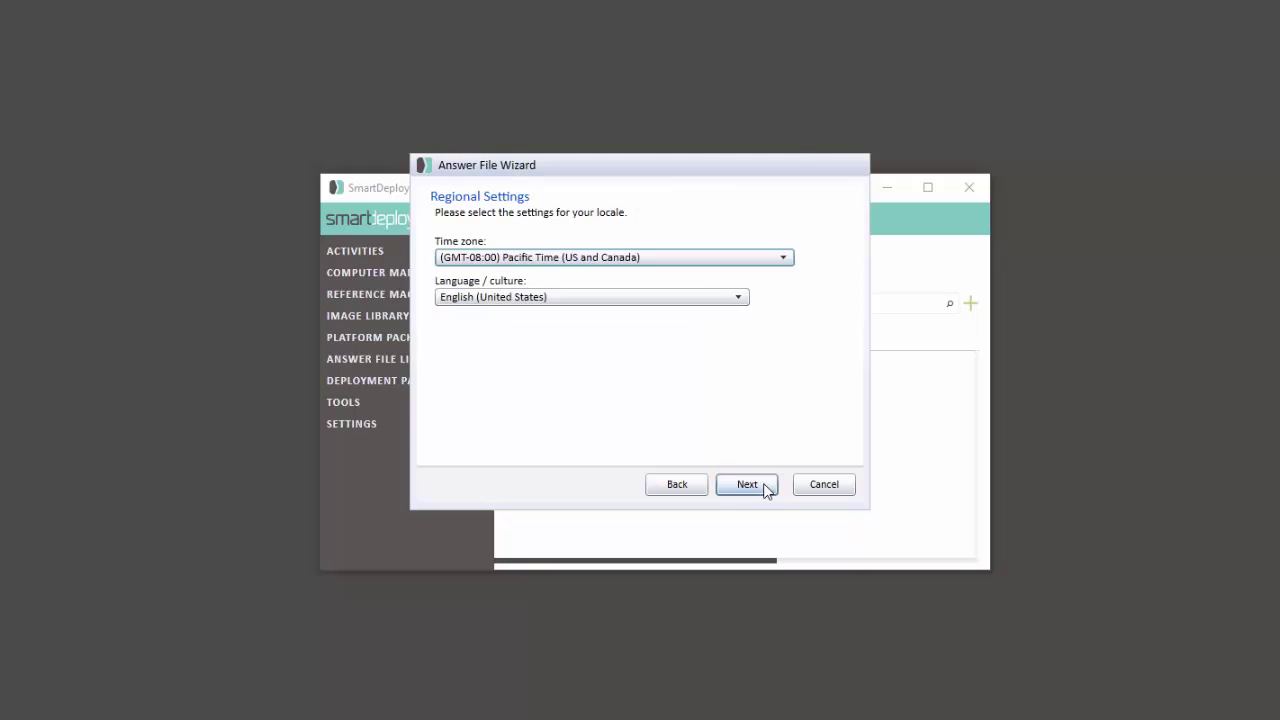
# - Accept the default regional, display, TCP/IP and network identification settings and finish the wizard
pyautogui.click(766, 487)
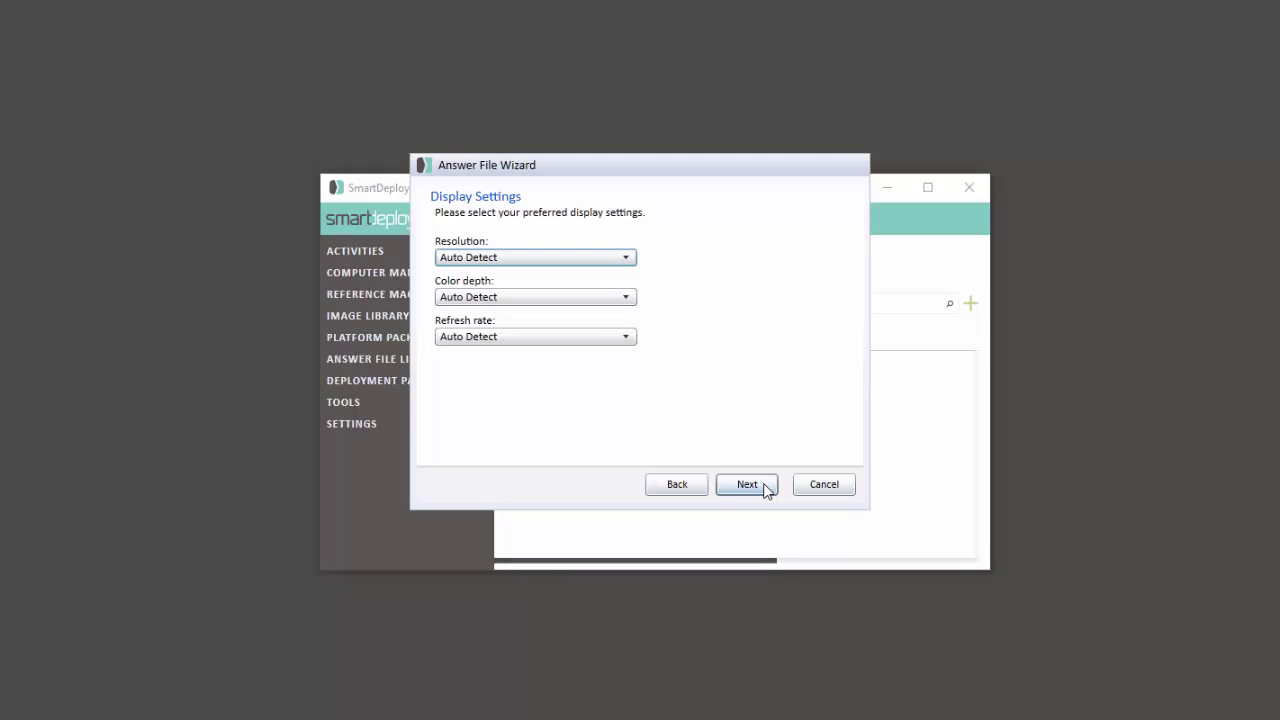
pyautogui.click(766, 487)
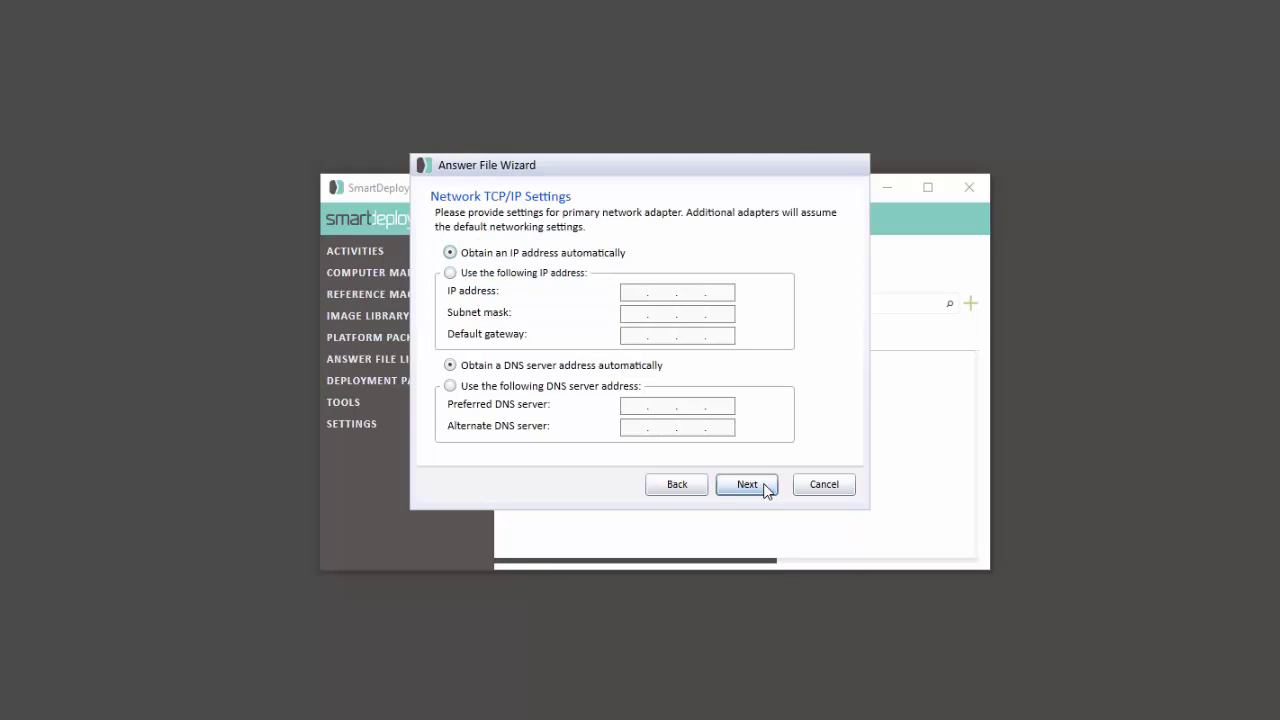
pyautogui.click(766, 487)
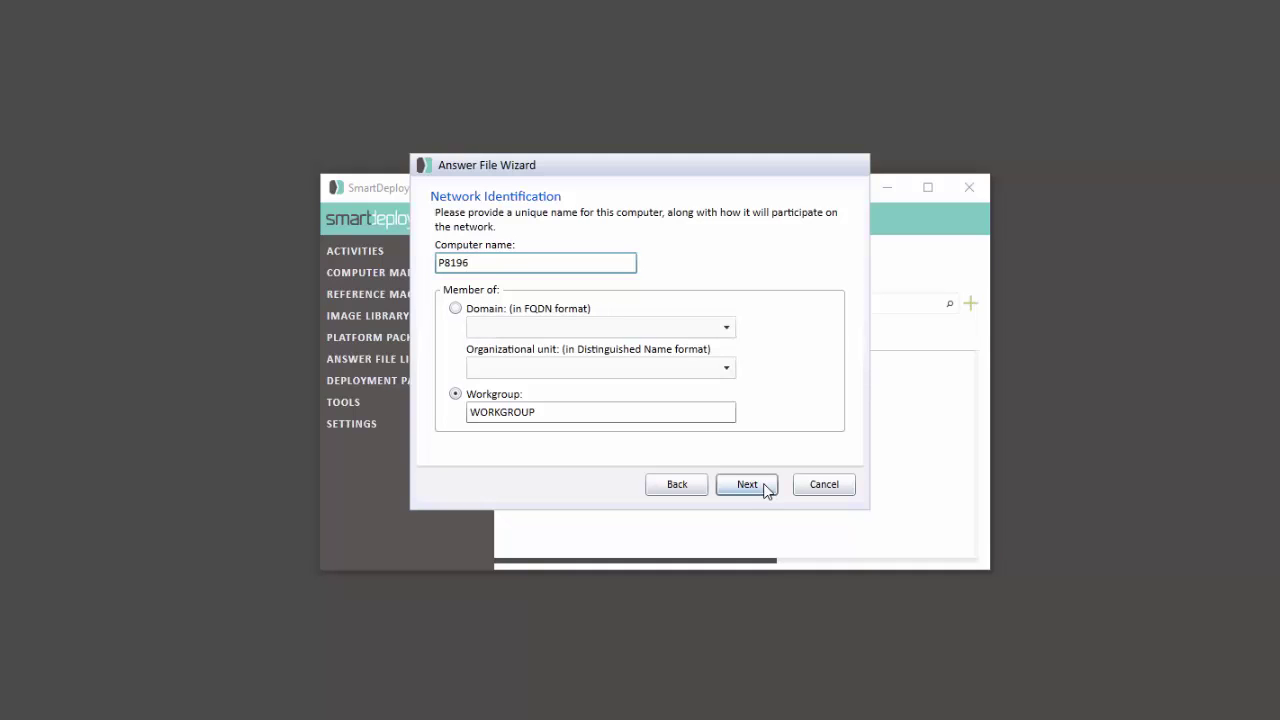
pyautogui.click(766, 490)
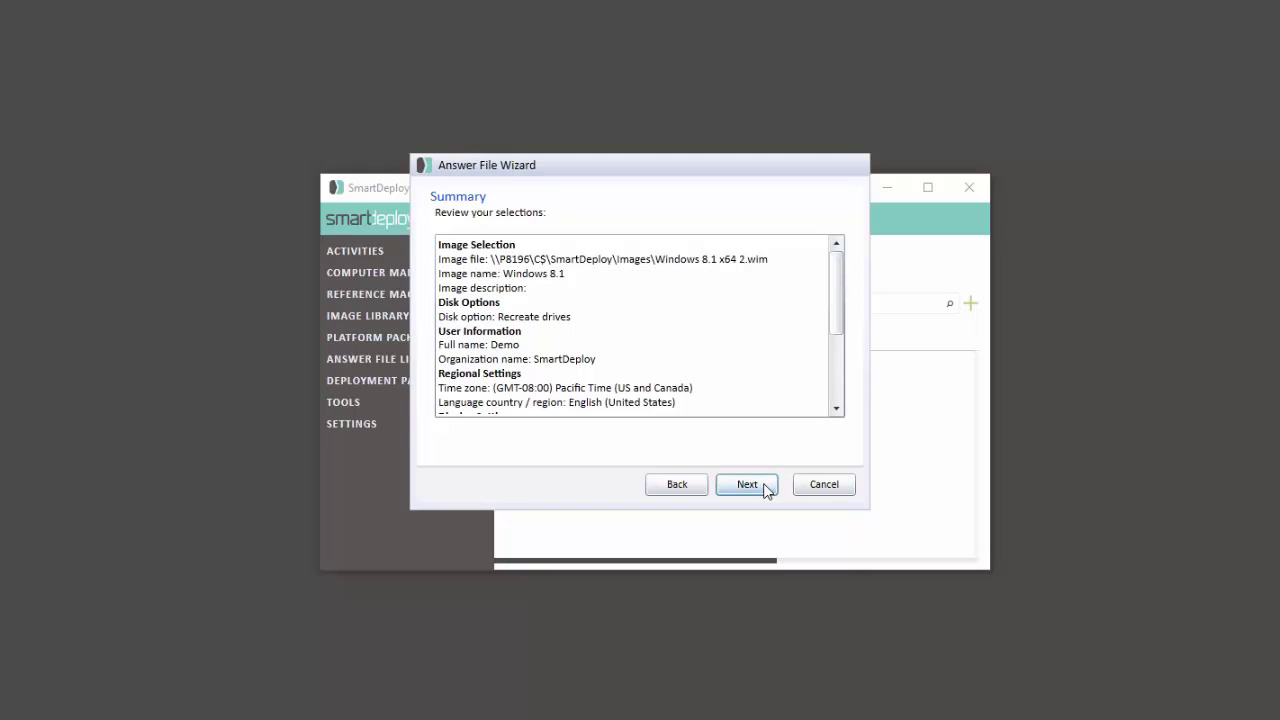
pyautogui.click(766, 488)
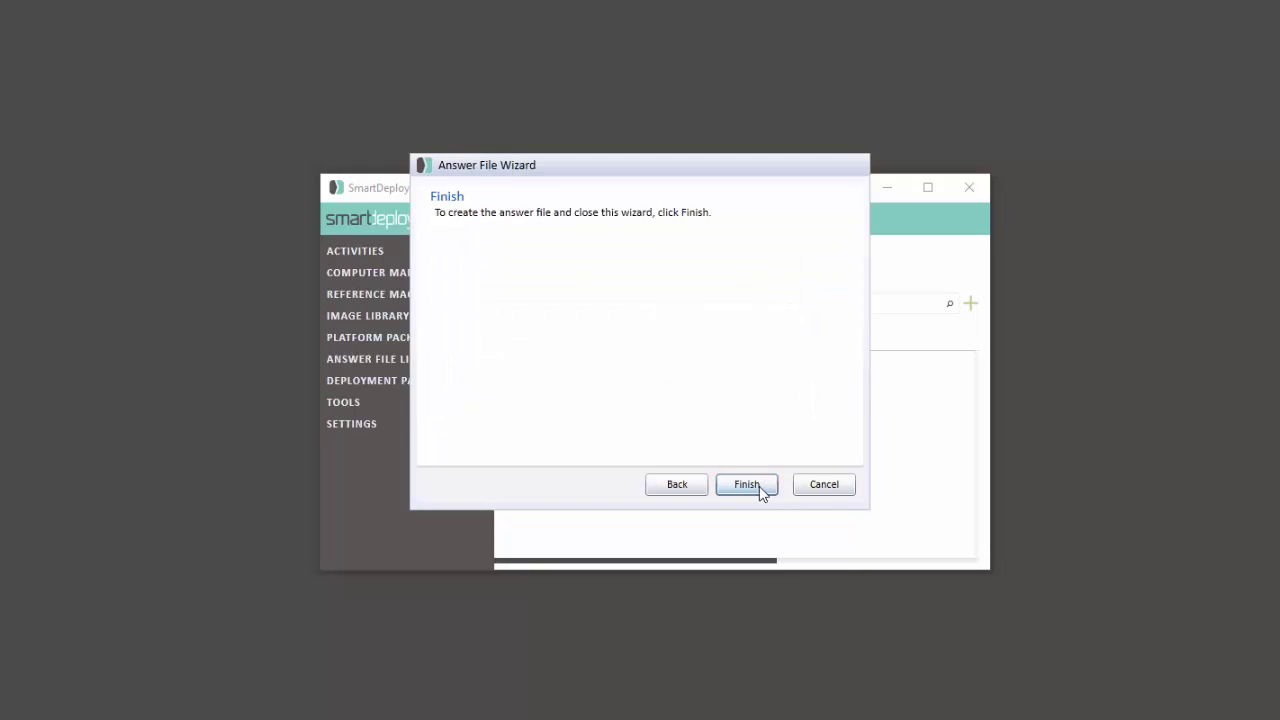
pyautogui.click(747, 485)
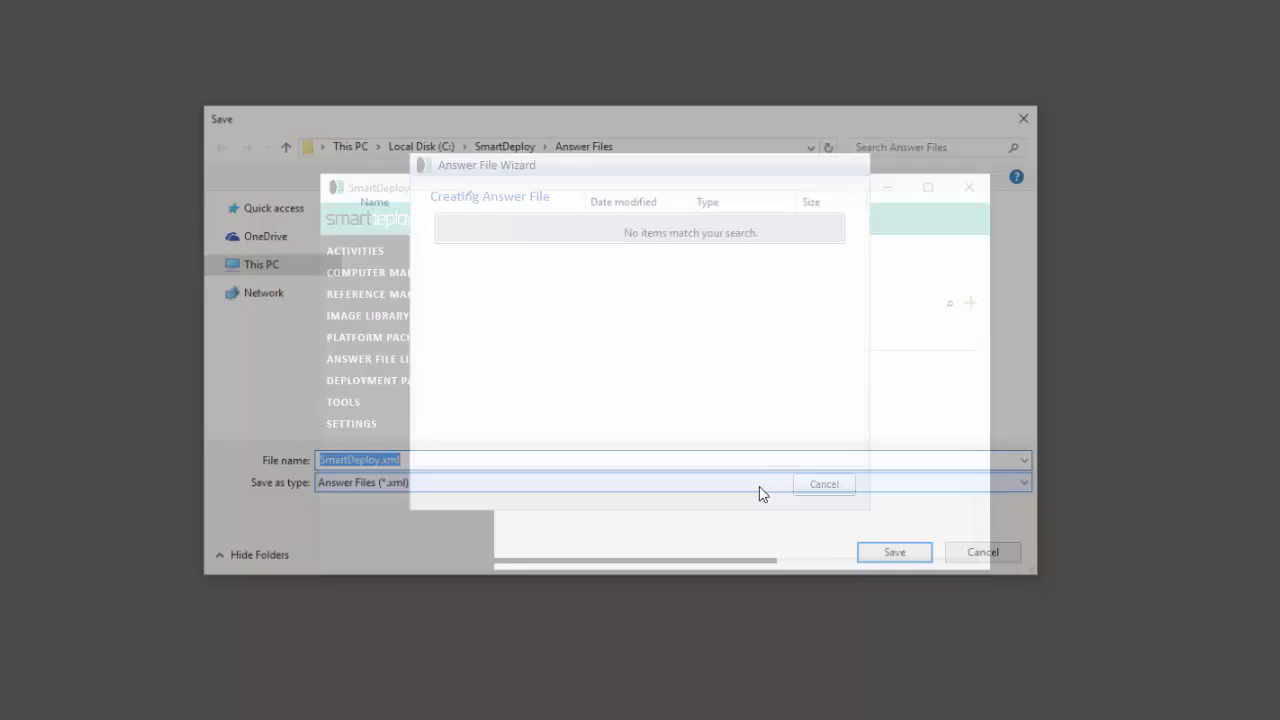
# - Save SmartDeploy.xml as an unattended answer file, entering the connection username and password
pyautogui.click(910, 560)
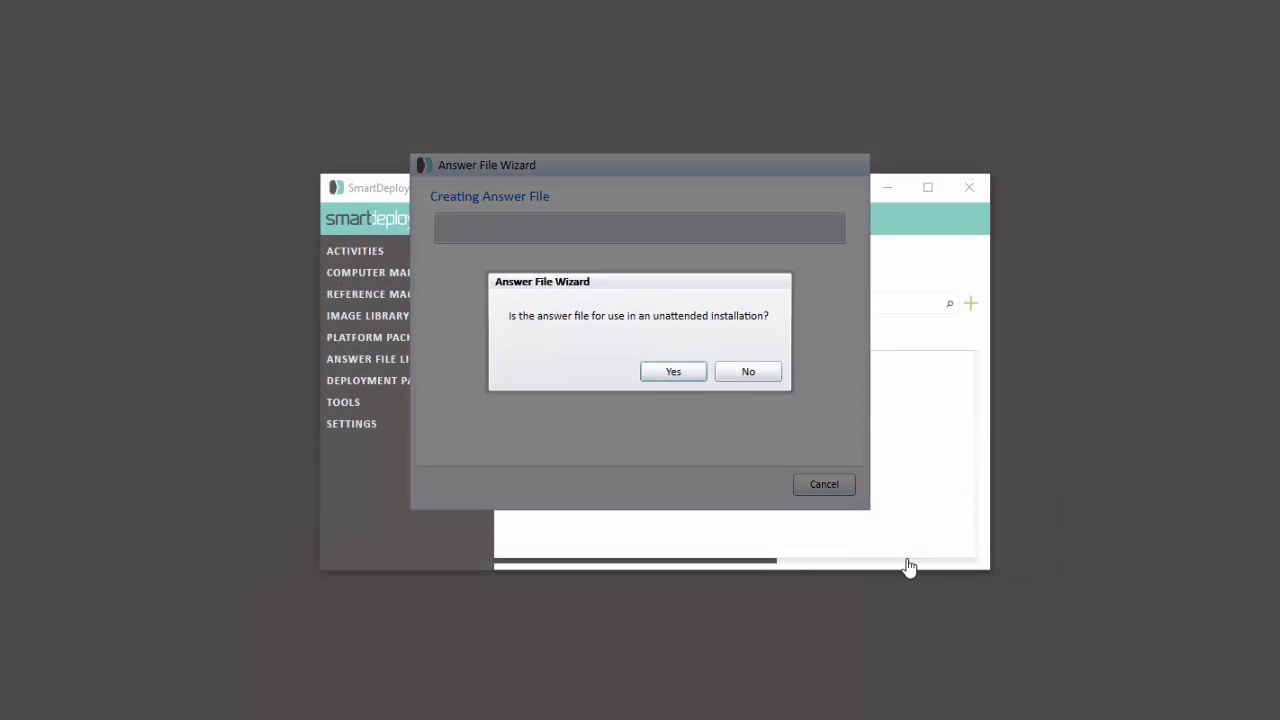
pyautogui.click(673, 372)
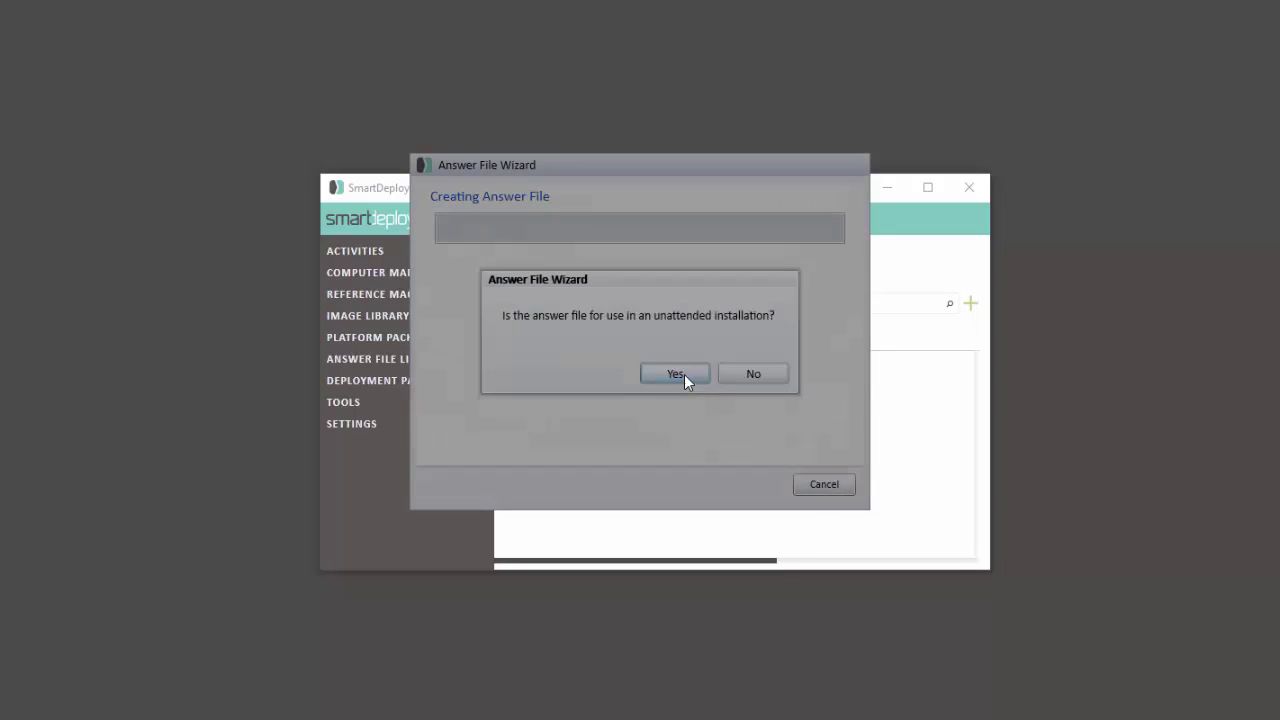
pyautogui.write('SmartDeploy\\D')
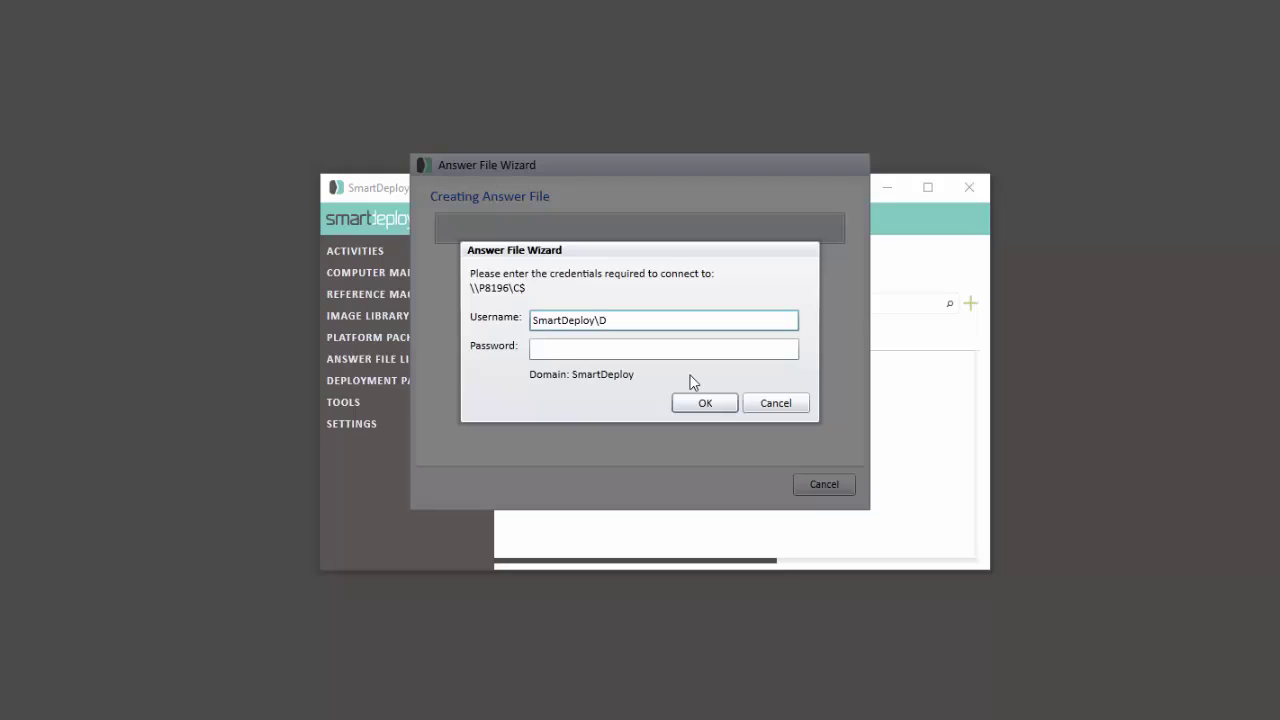
pyautogui.press('BackSpace')
pyautogui.write('ConsoleHost')
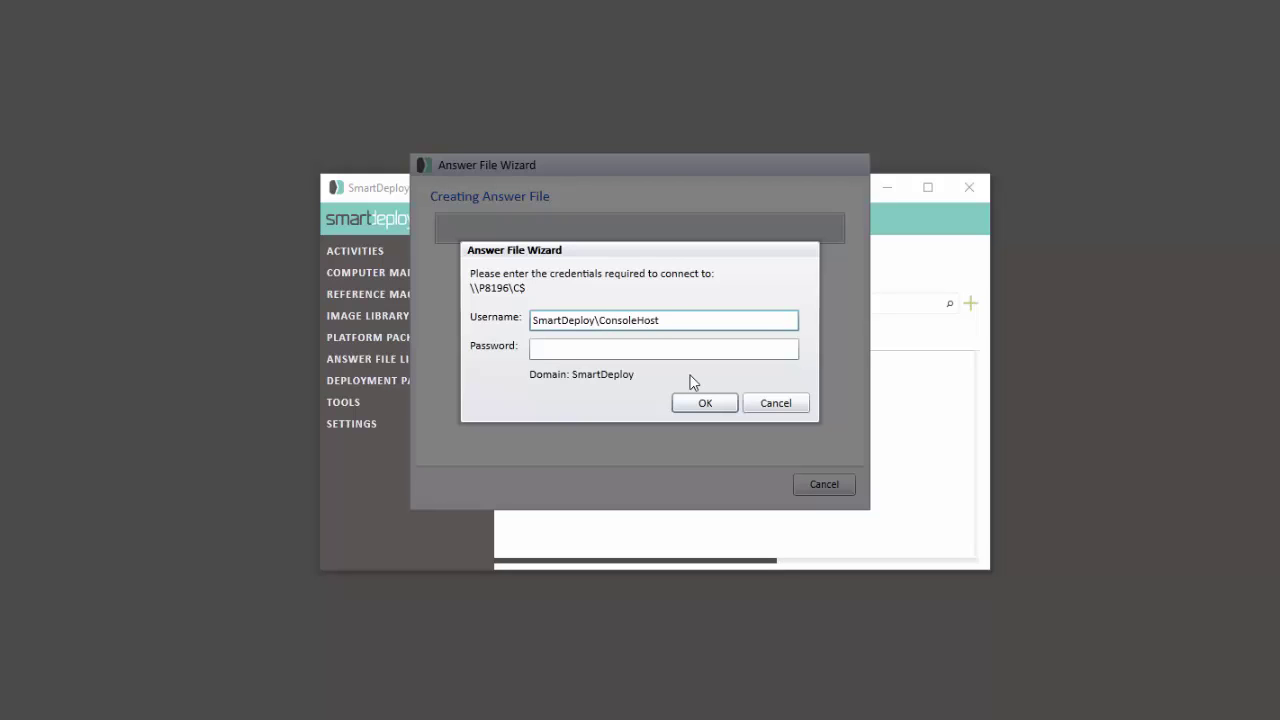
pyautogui.press('Tab')
pyautogui.write('••••••')
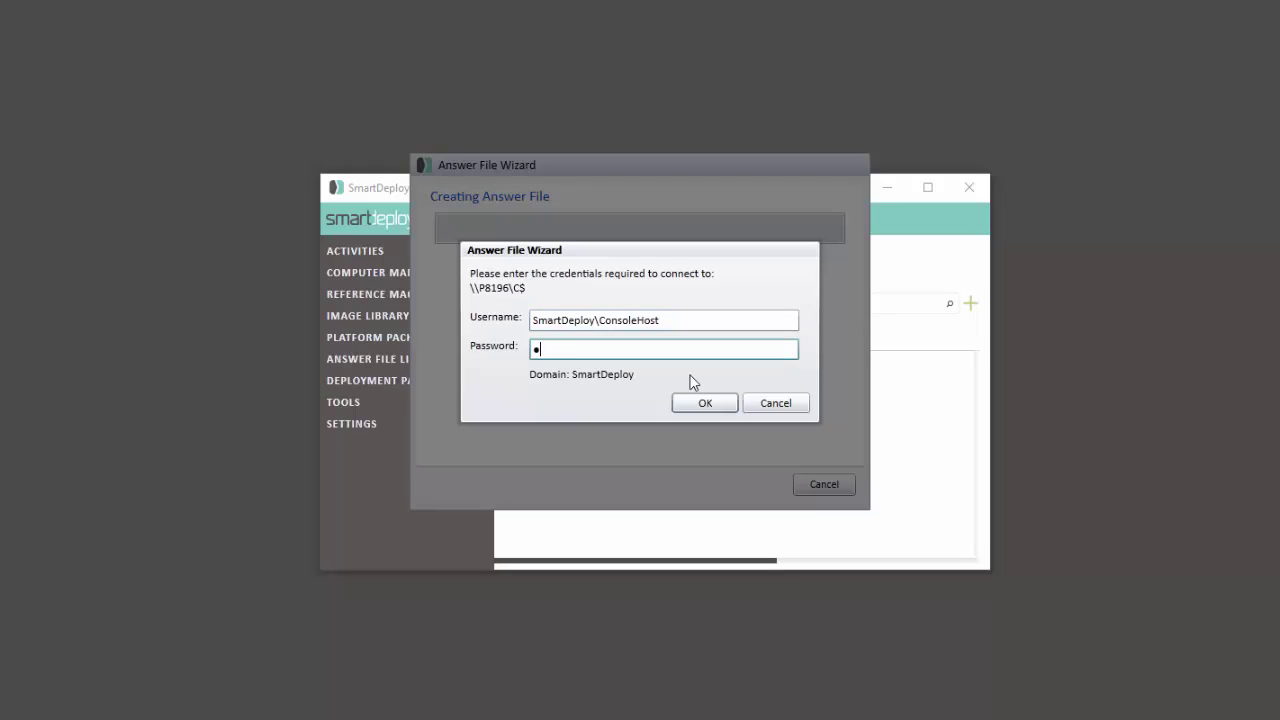
pyautogui.write('•••••••••')
pyautogui.click(710, 407)
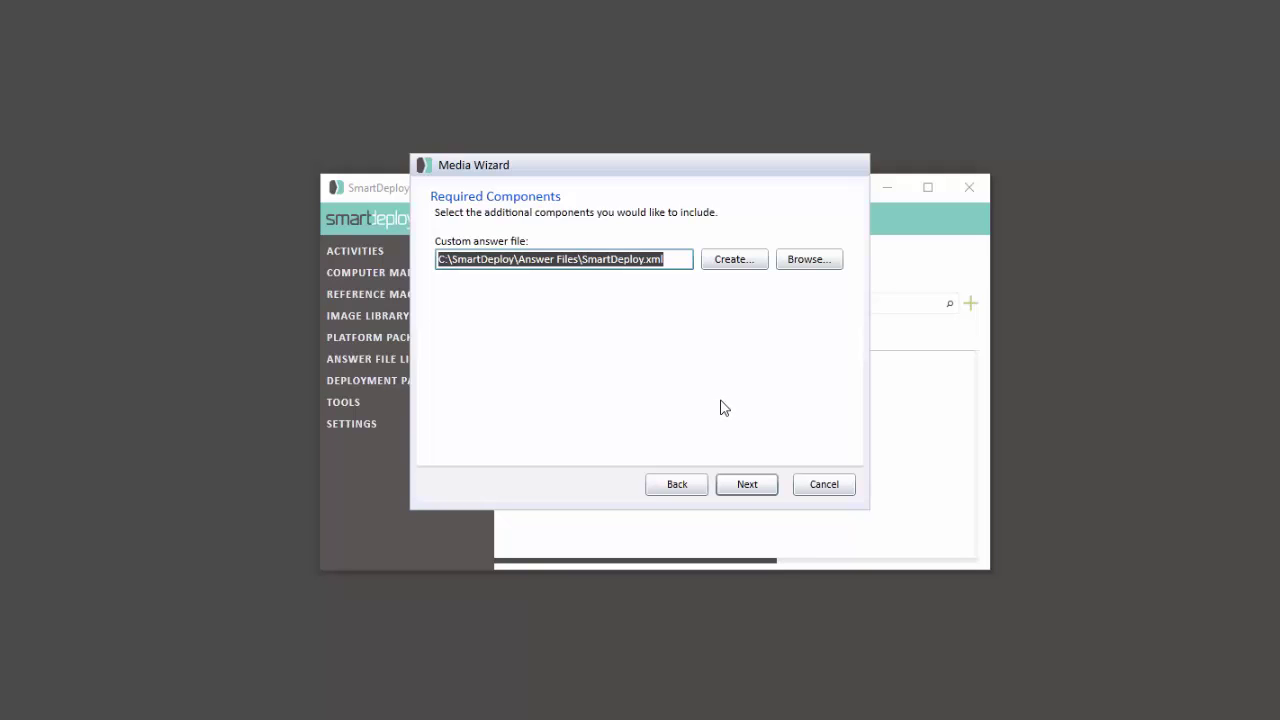
# - Build SmartPE (64-bit) media for a deployment package named 'Windows 8.1'
pyautogui.click(757, 487)
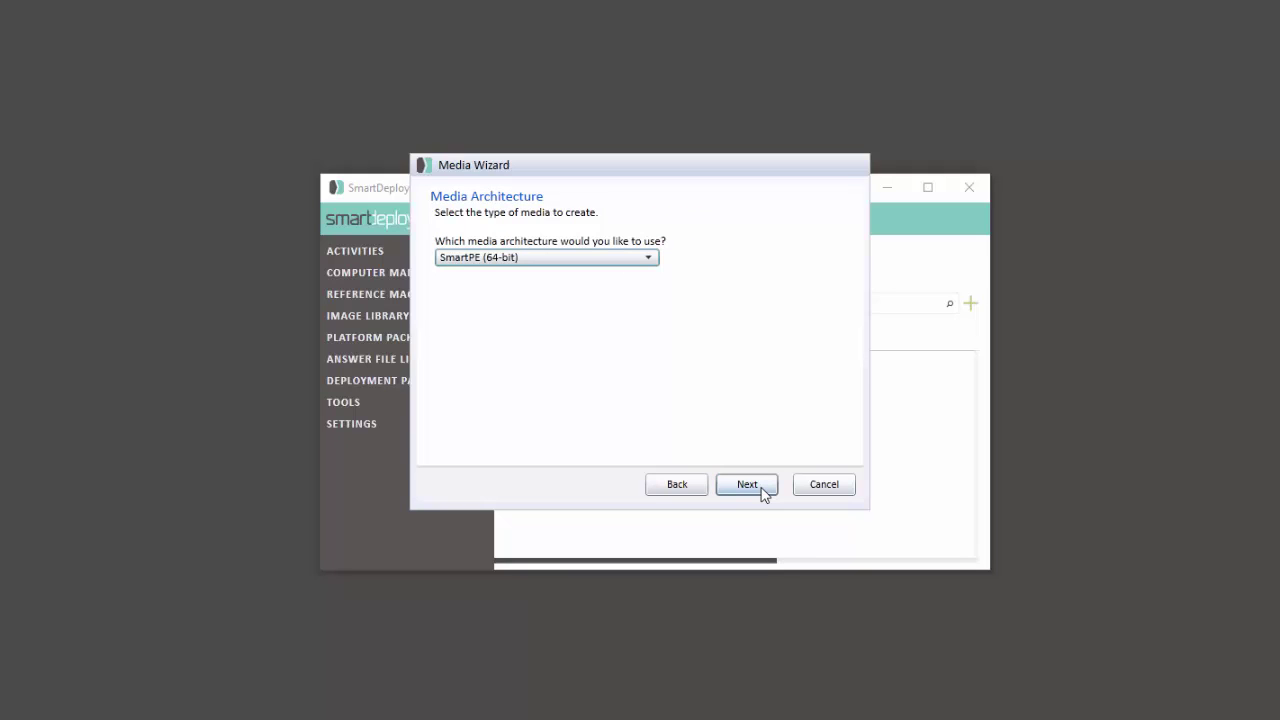
pyautogui.click(644, 261)
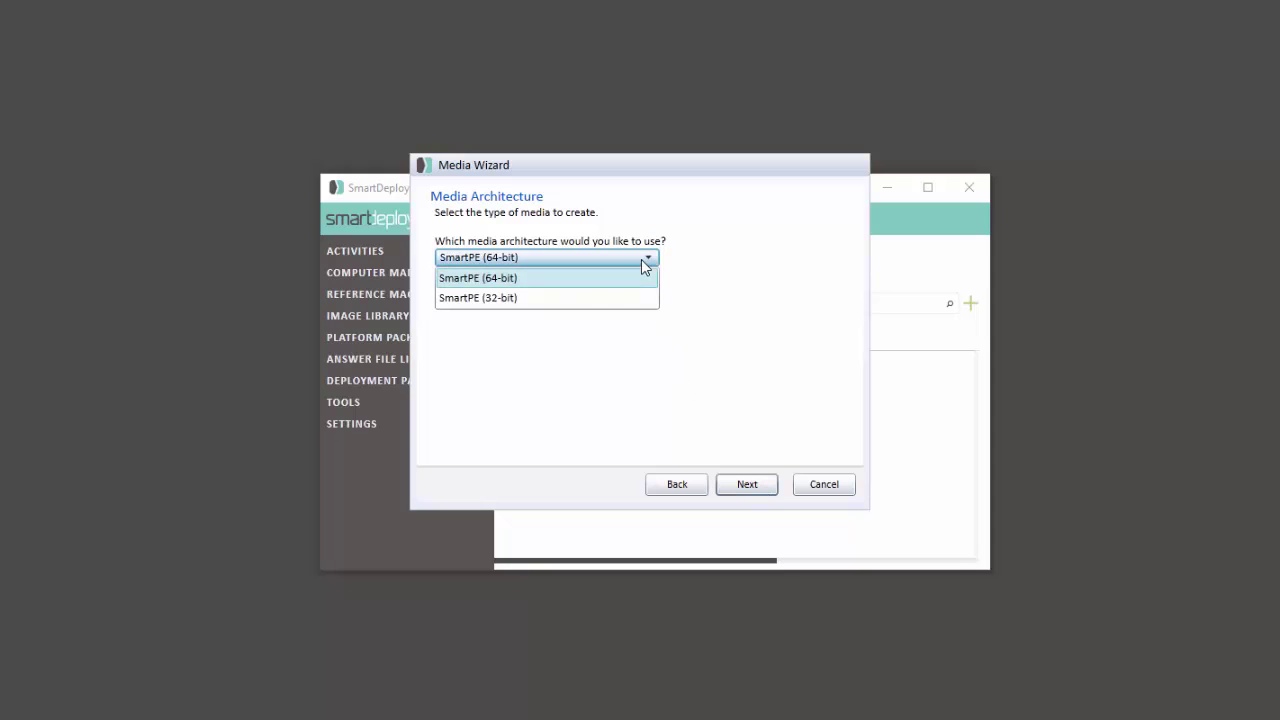
pyautogui.click(647, 278)
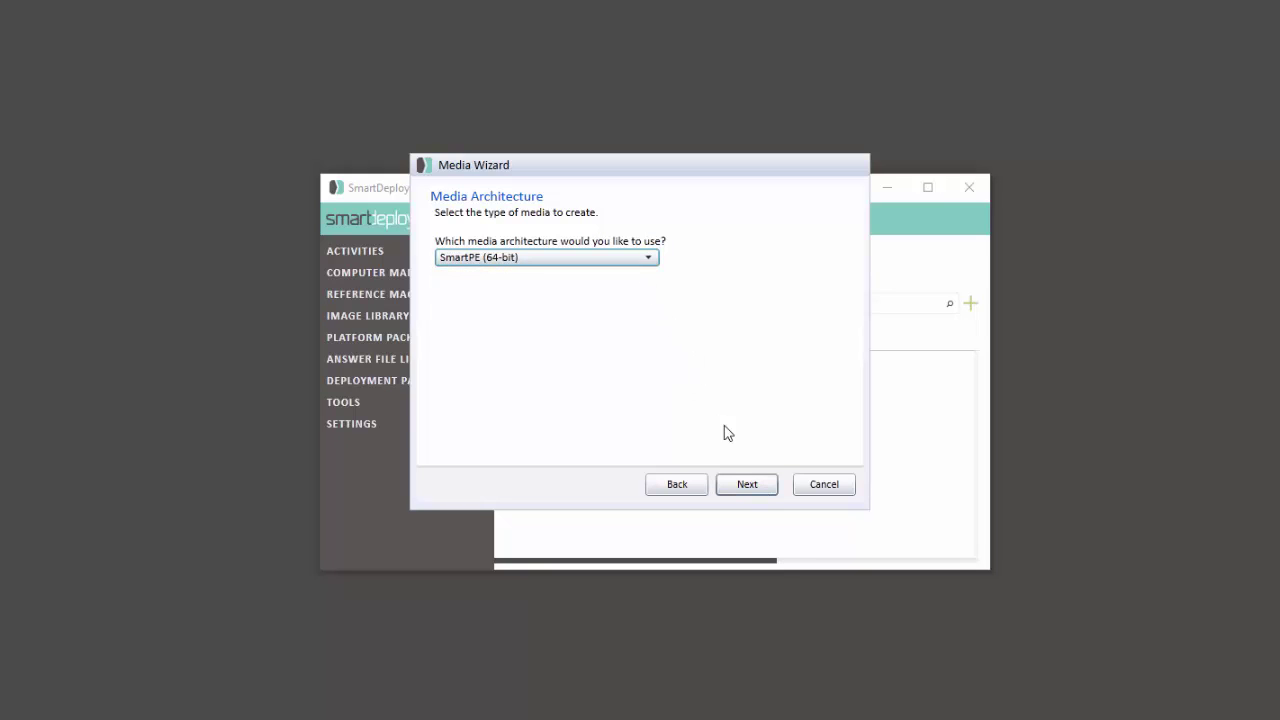
pyautogui.click(765, 487)
pyautogui.write('Windows ')
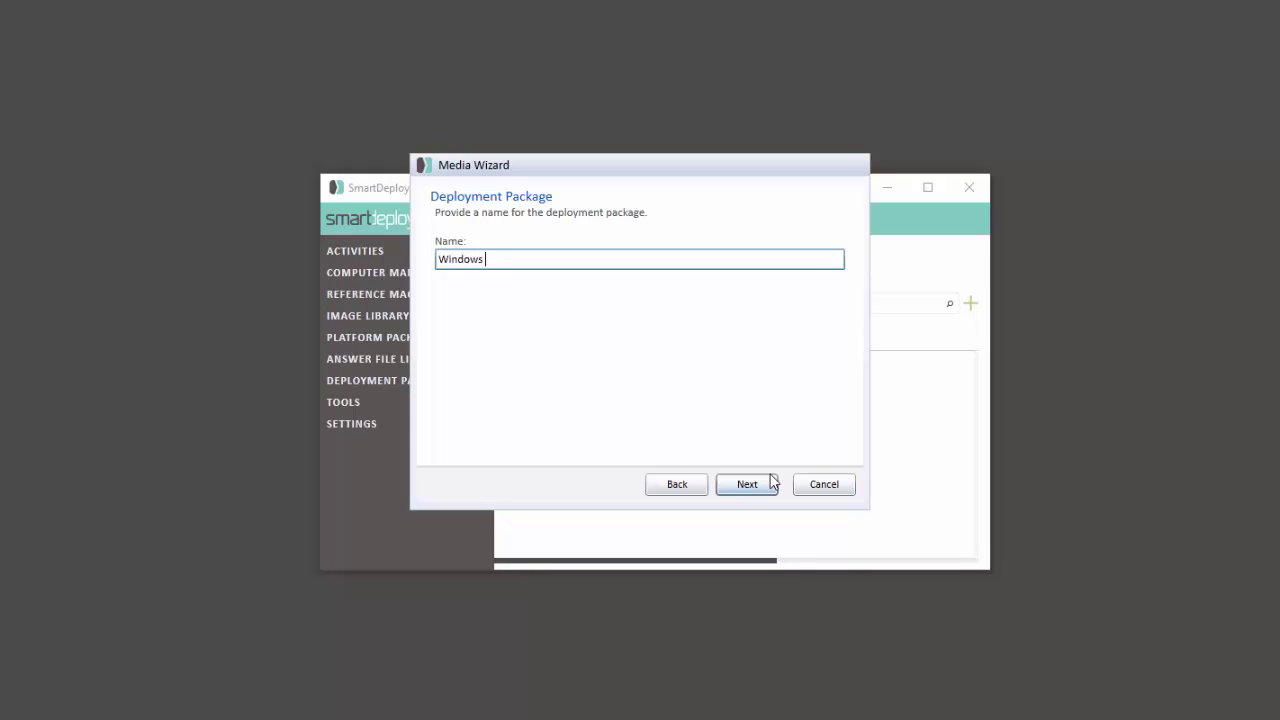
pyautogui.write('8.1')
pyautogui.click(763, 487)
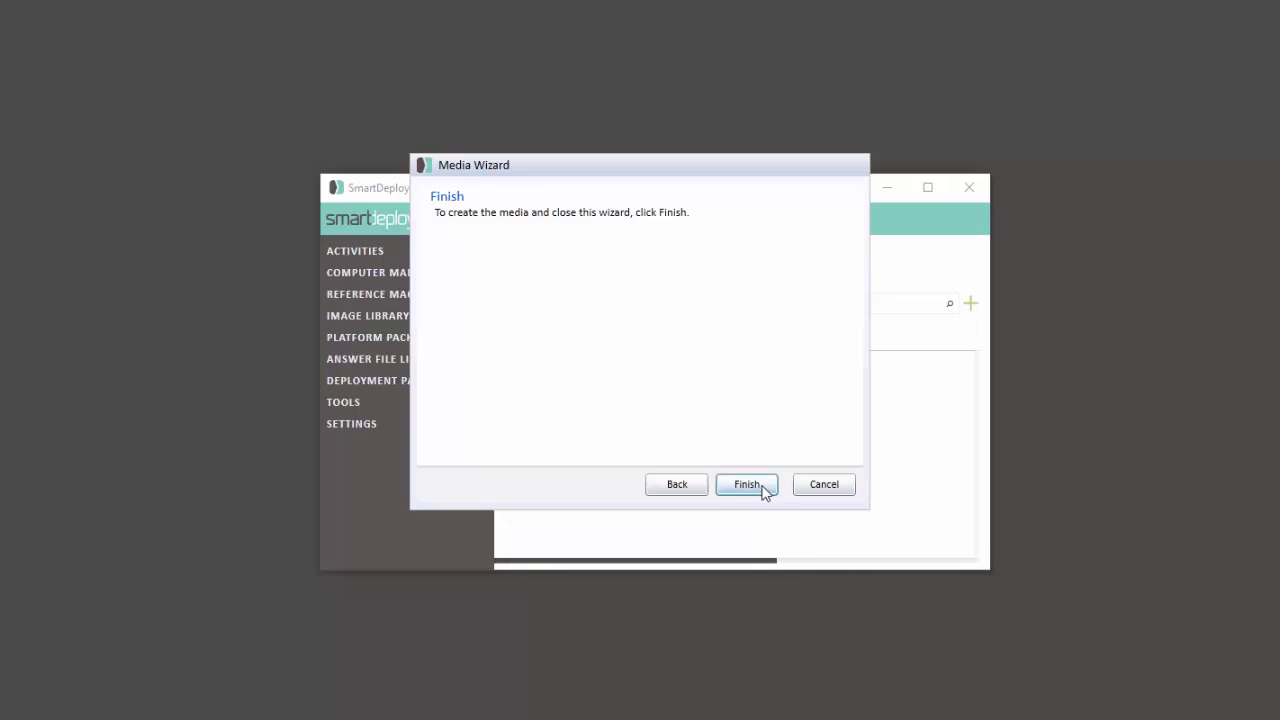
pyautogui.click(763, 487)
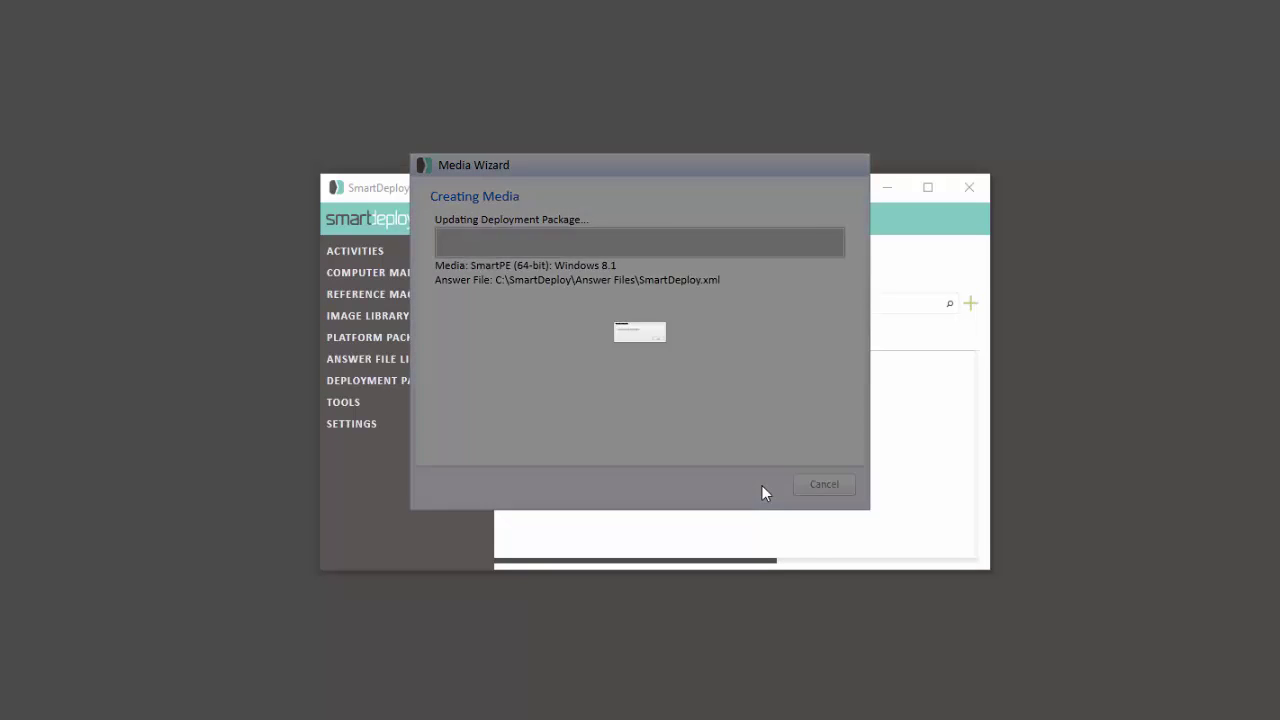
# - Deploy the Windows 8.1 package to DEMO-PC immediately from the All Computers list
pyautogui.click(748, 372)
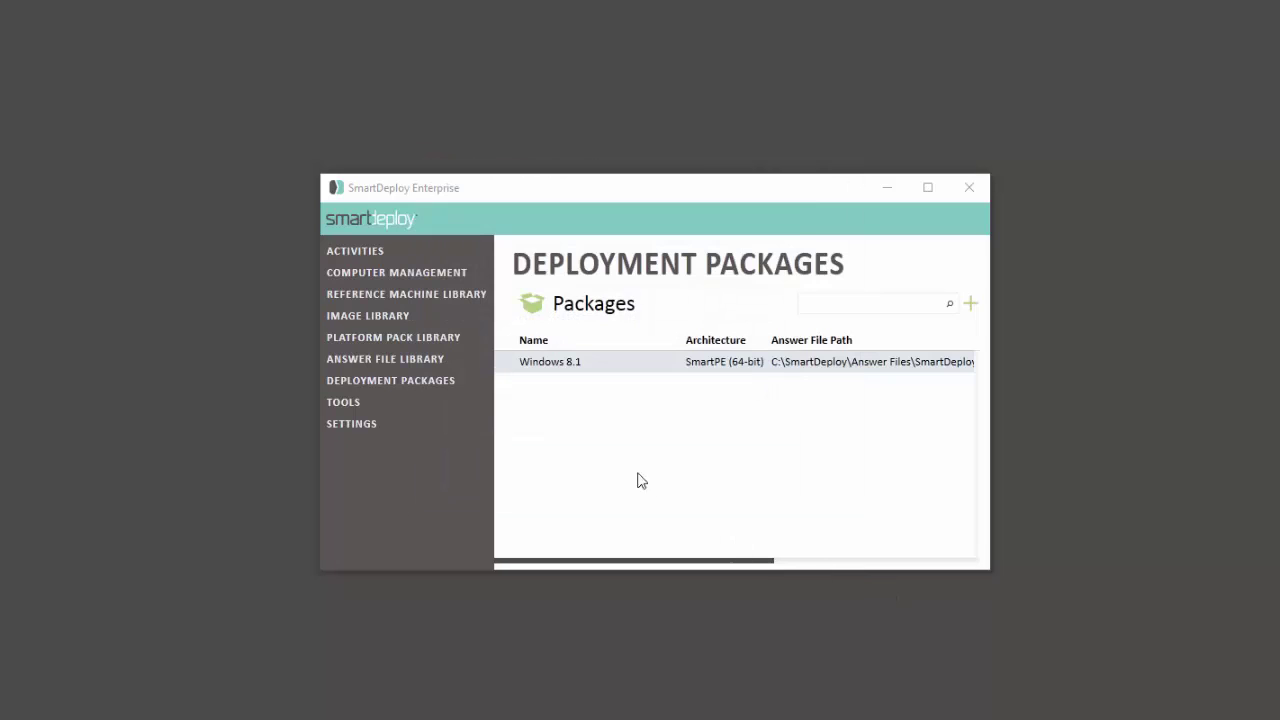
pyautogui.click(449, 278)
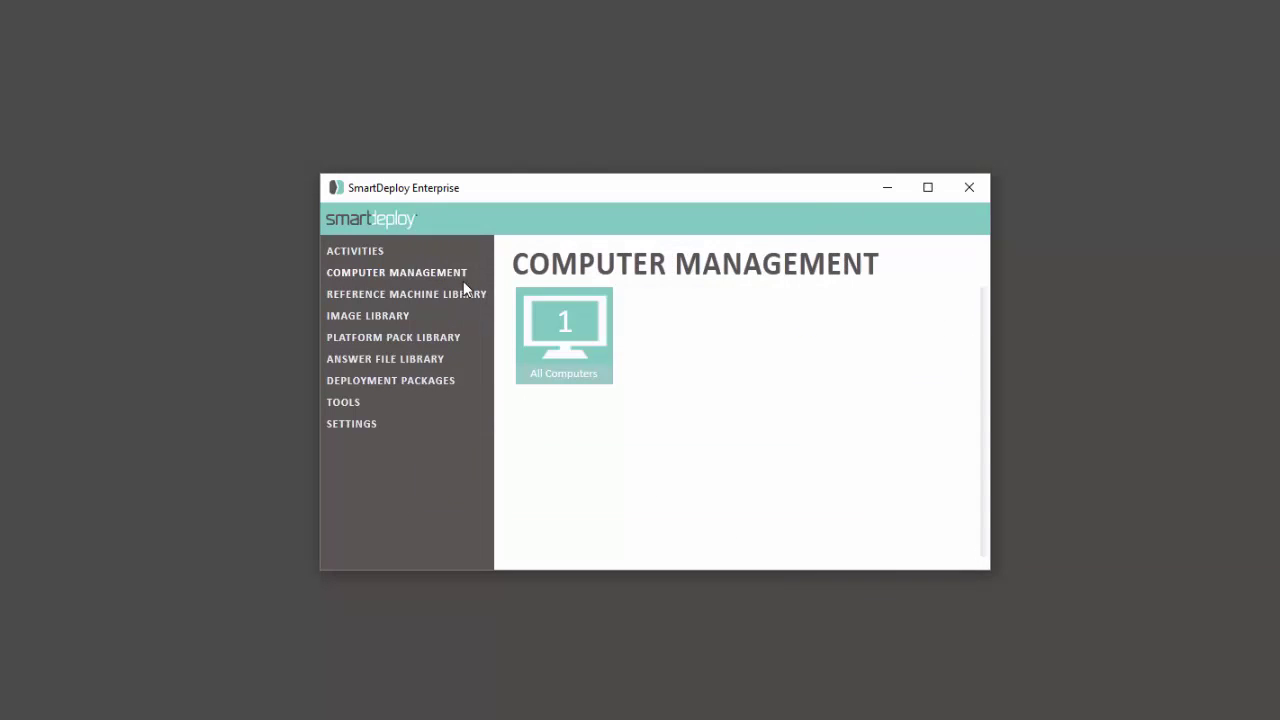
pyautogui.click(593, 352)
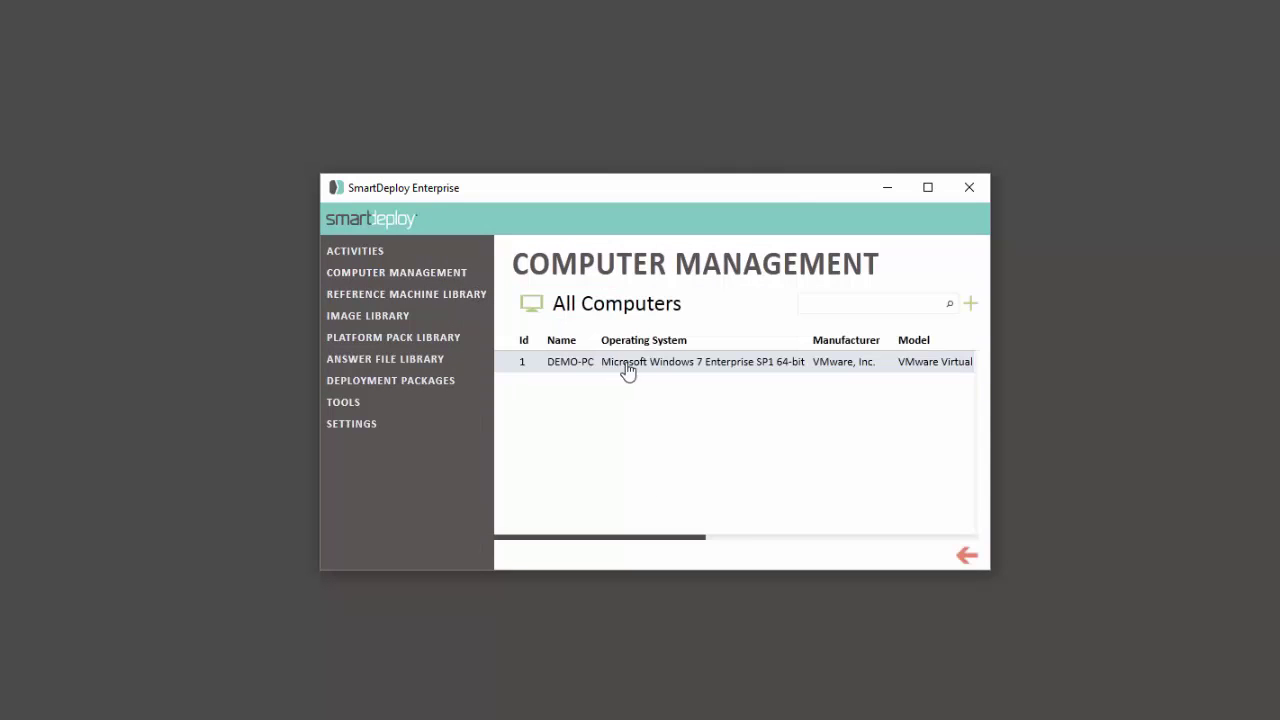
pyautogui.rightClick(627, 371)
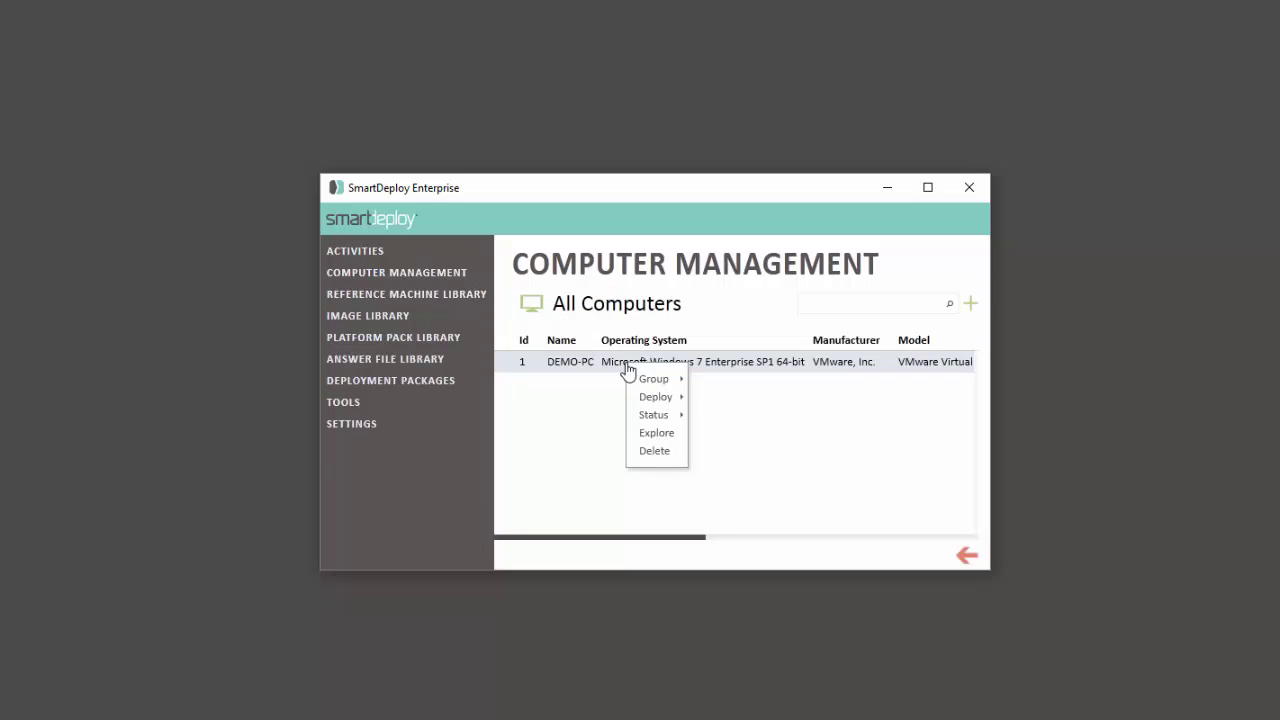
pyautogui.moveTo(656, 397)
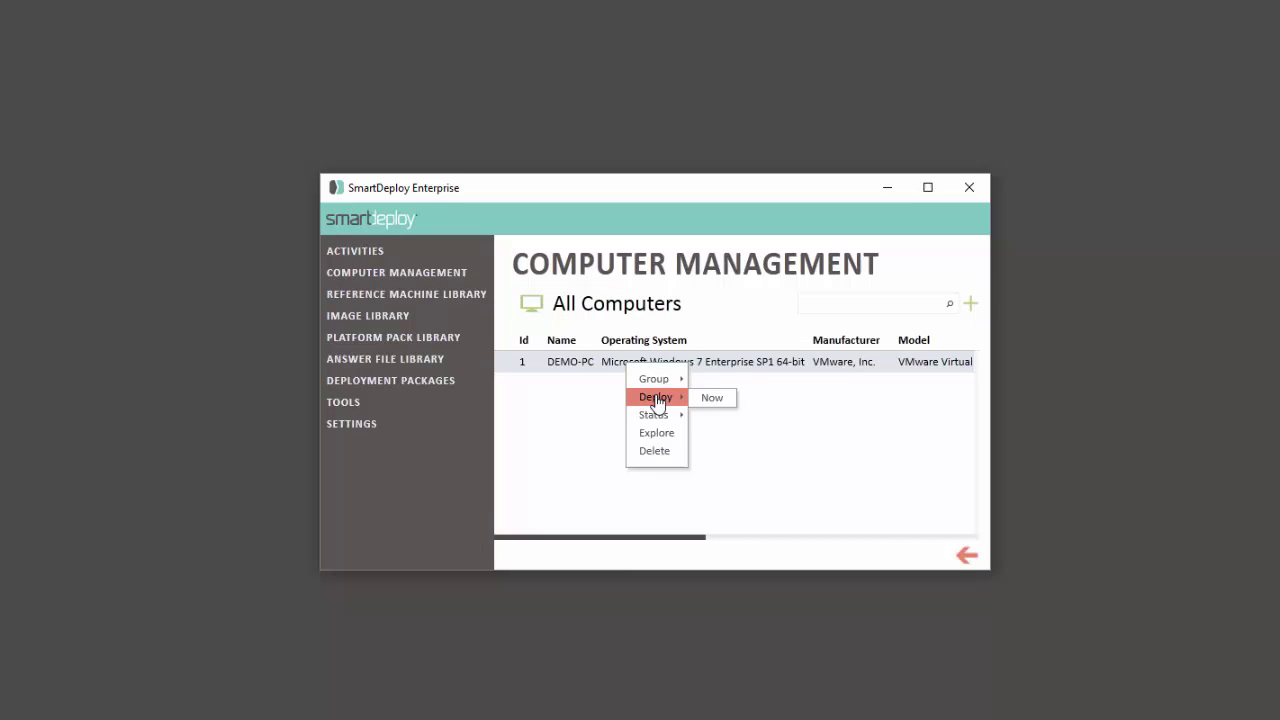
pyautogui.click(713, 401)
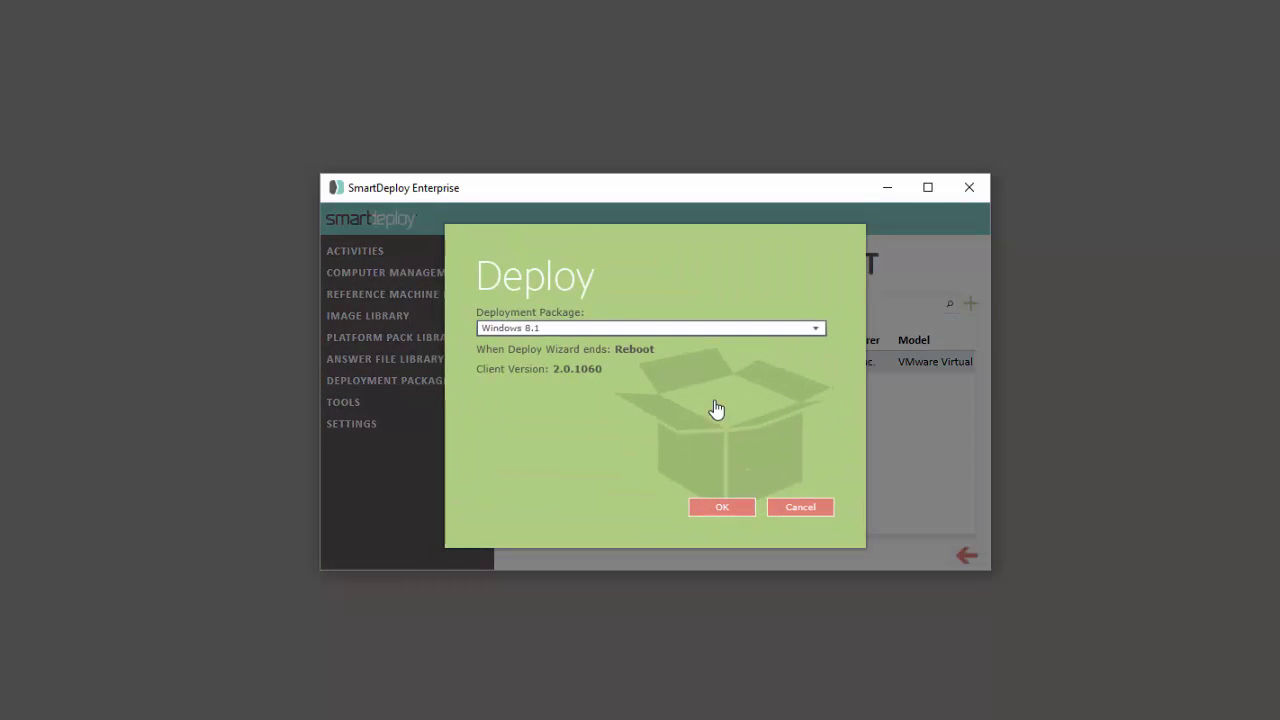
pyautogui.click(810, 328)
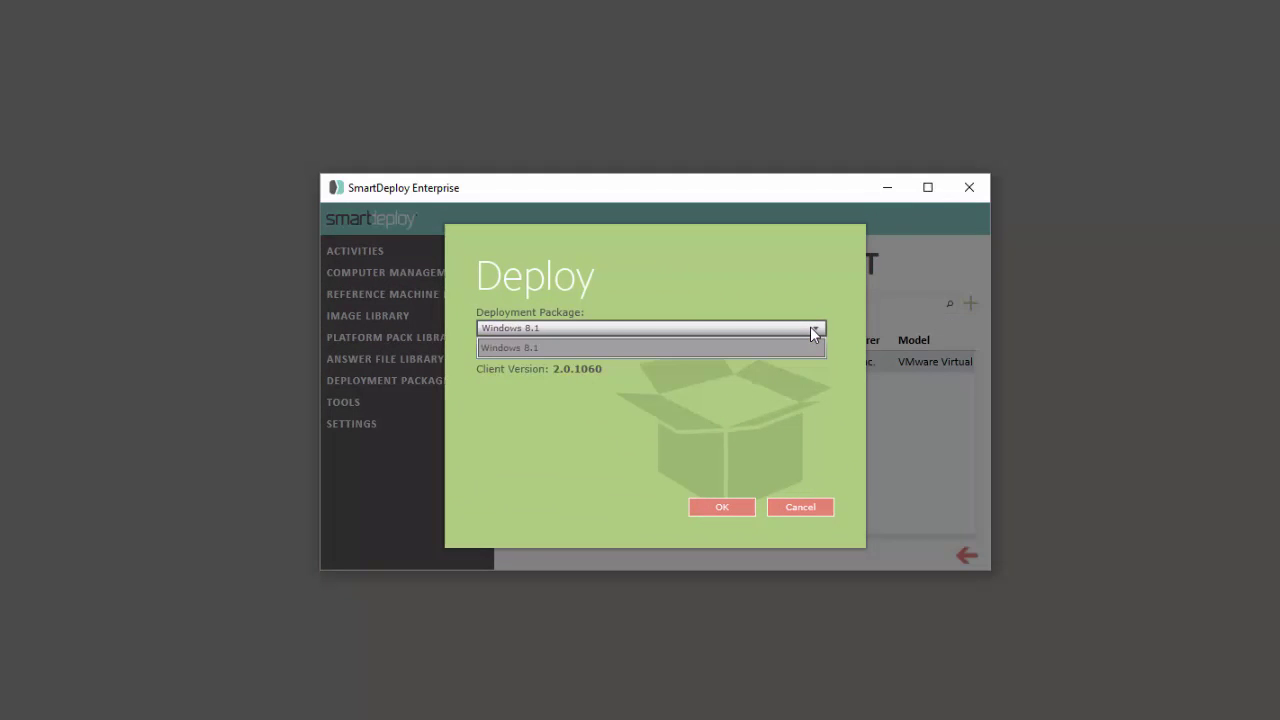
pyautogui.click(810, 328)
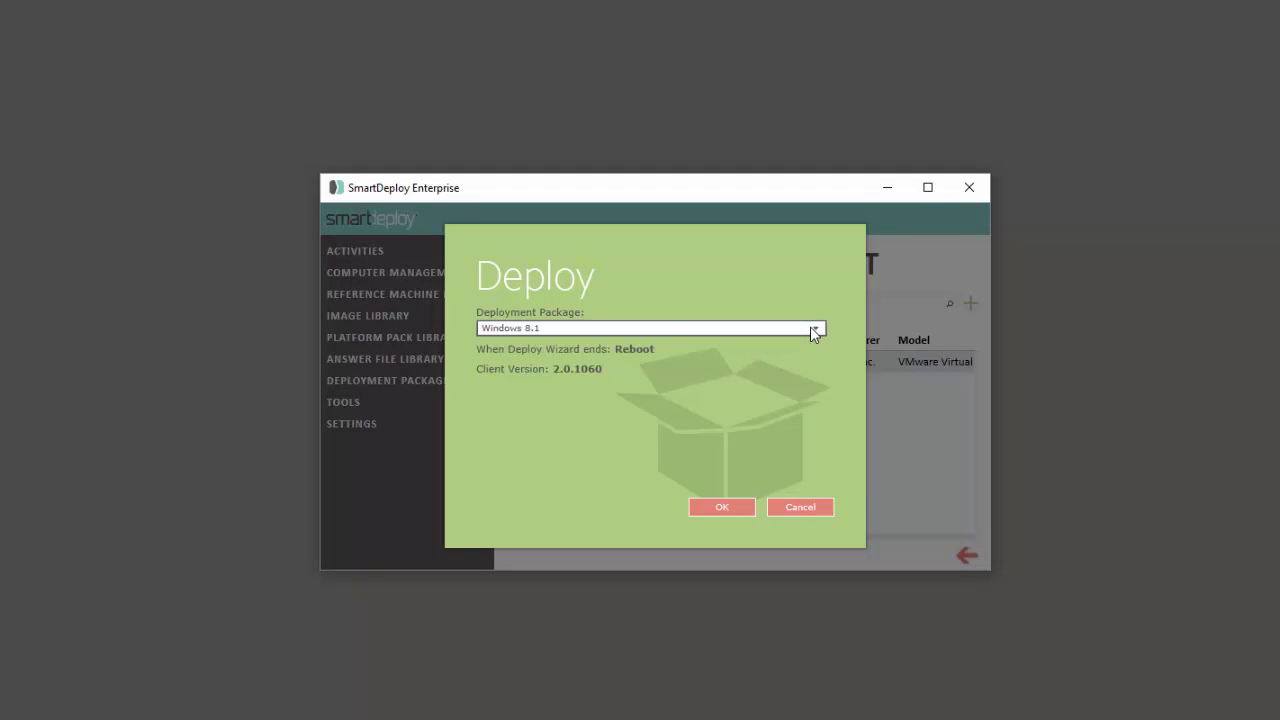
pyautogui.click(722, 508)
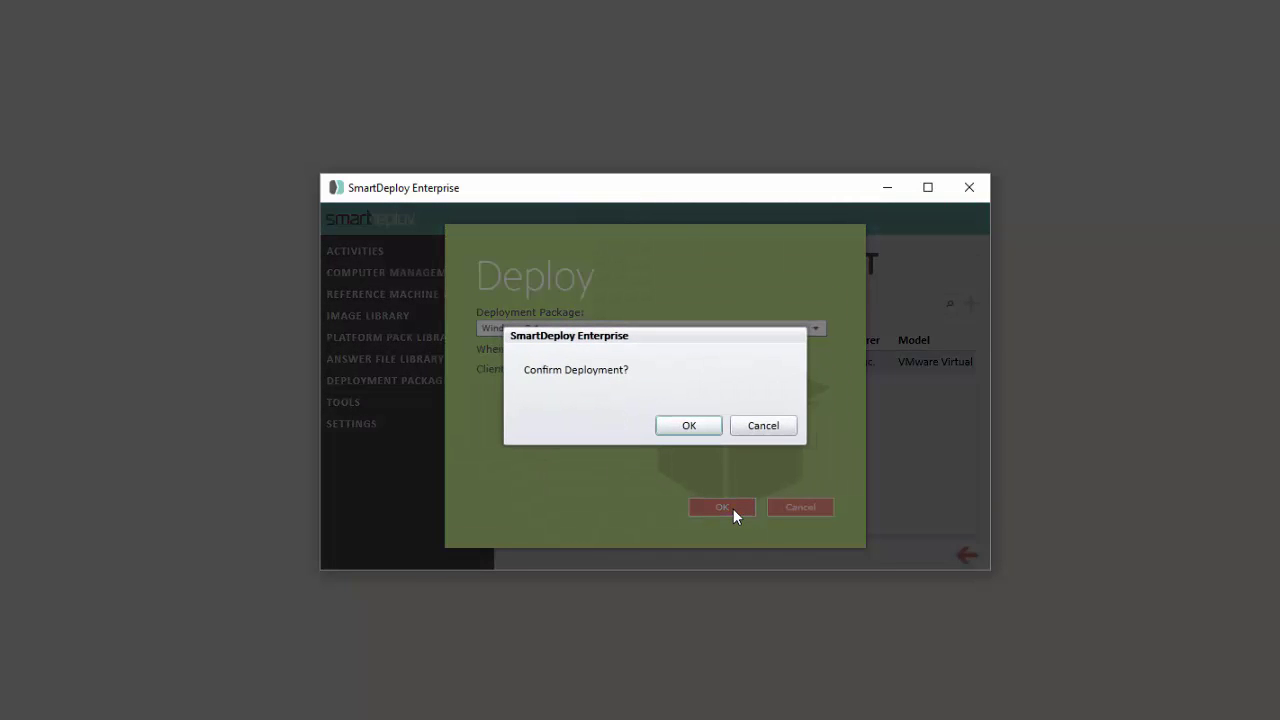
# - Confirm sending the Windows 8.1 deployment to DEMO-PC
pyautogui.click(702, 424)
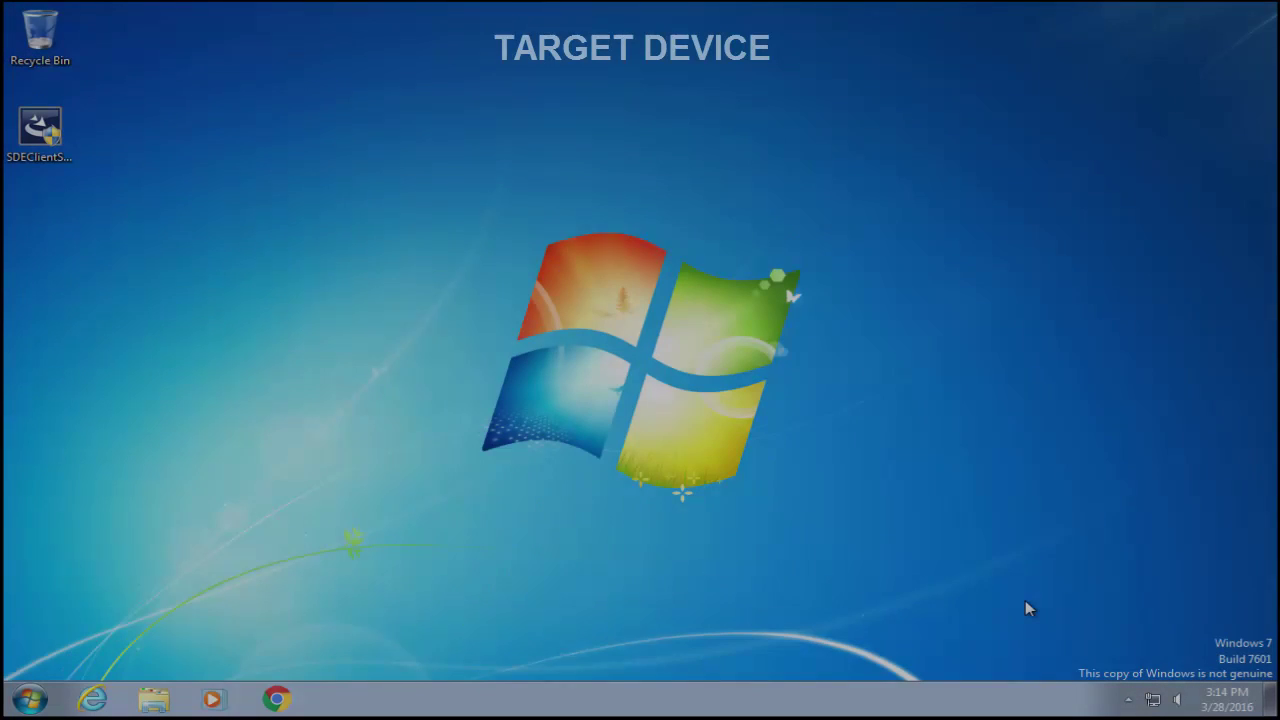